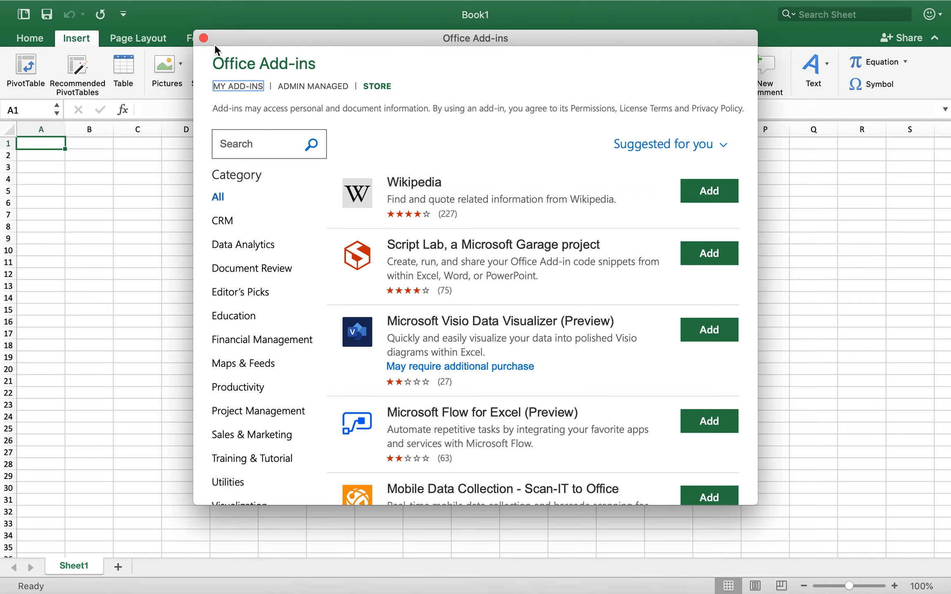
Close the add-in store, load the FormTitan developer add-in, dismiss its welcome message and open its pane.
click(203, 38)
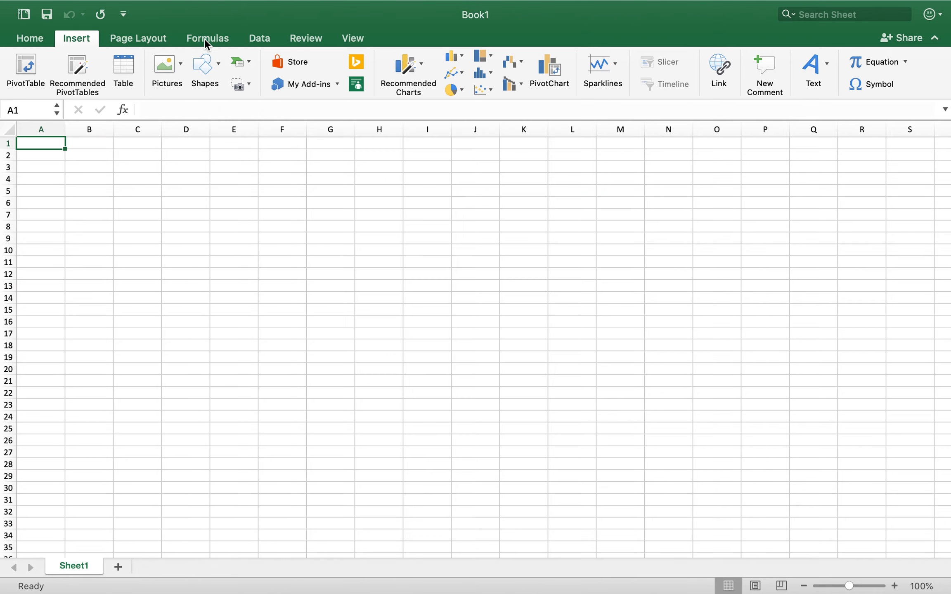
click(336, 84)
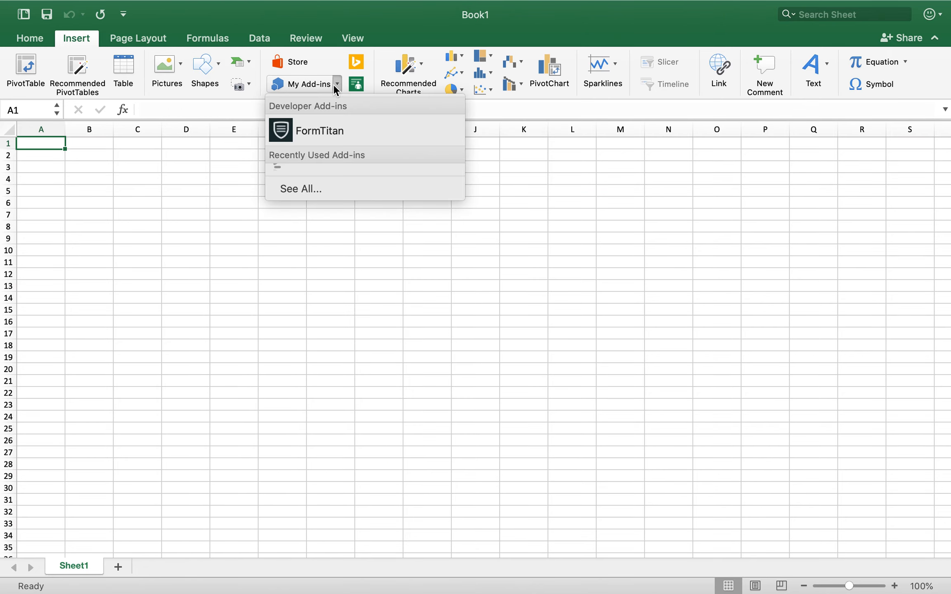
click(300, 128)
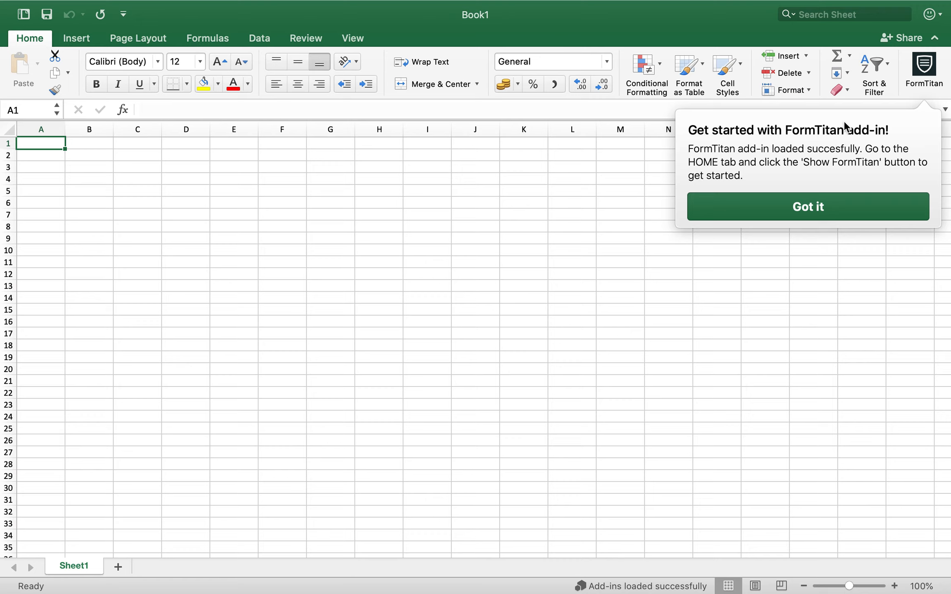
click(835, 204)
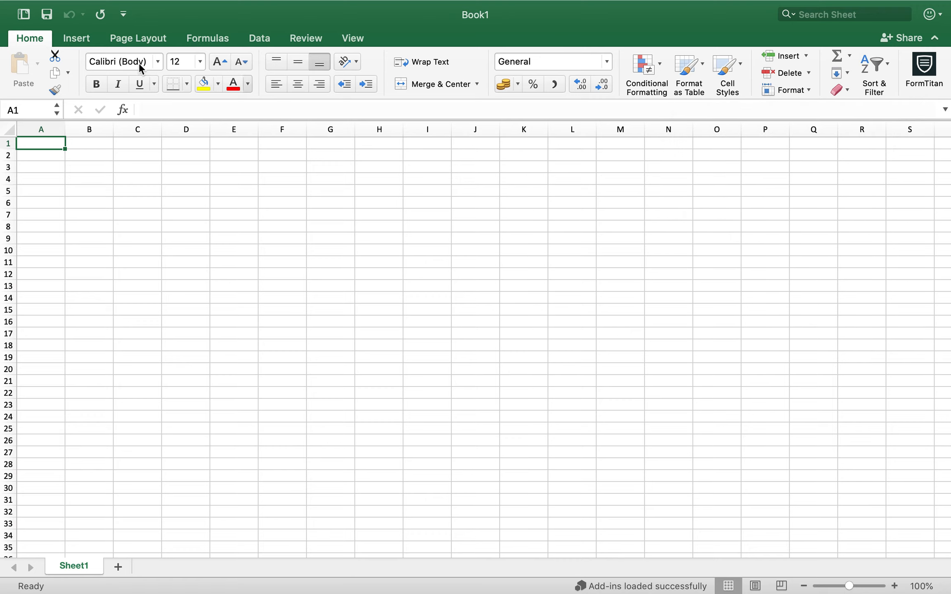
click(933, 64)
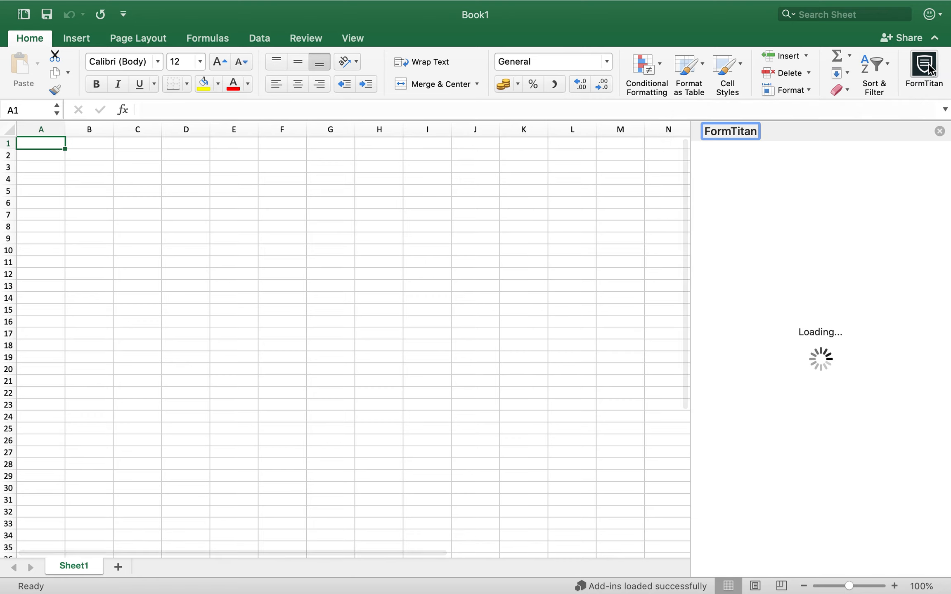
Sign in to FormTitan through Salesforce with the account password and confirm the account to connect to.
click(821, 513)
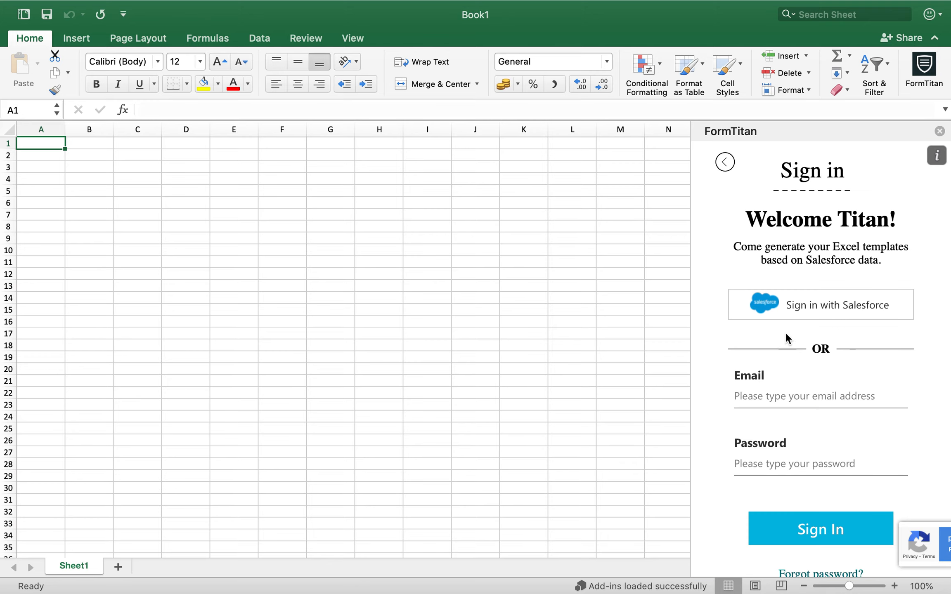
click(790, 312)
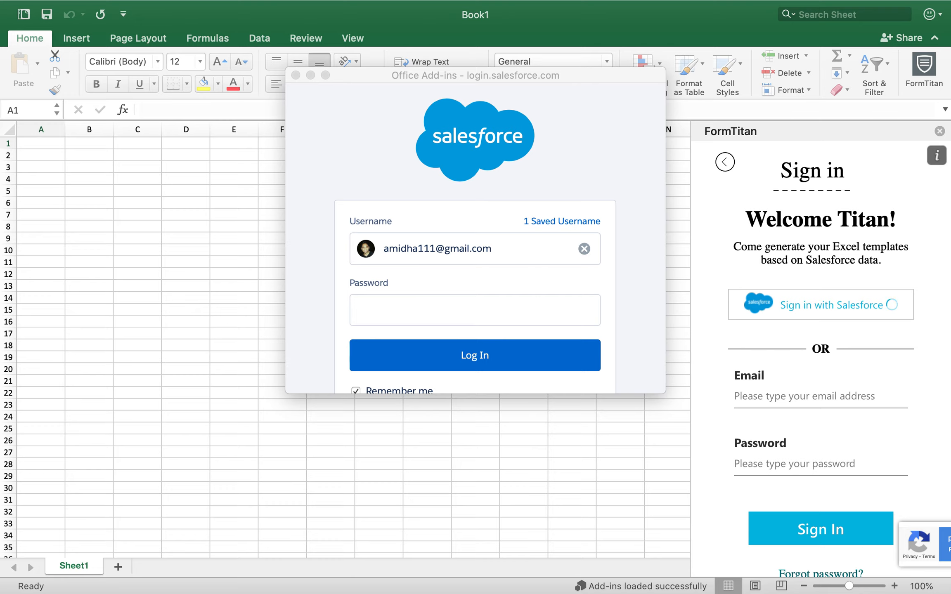
click(482, 324)
text(••••••••••••••)
click(466, 358)
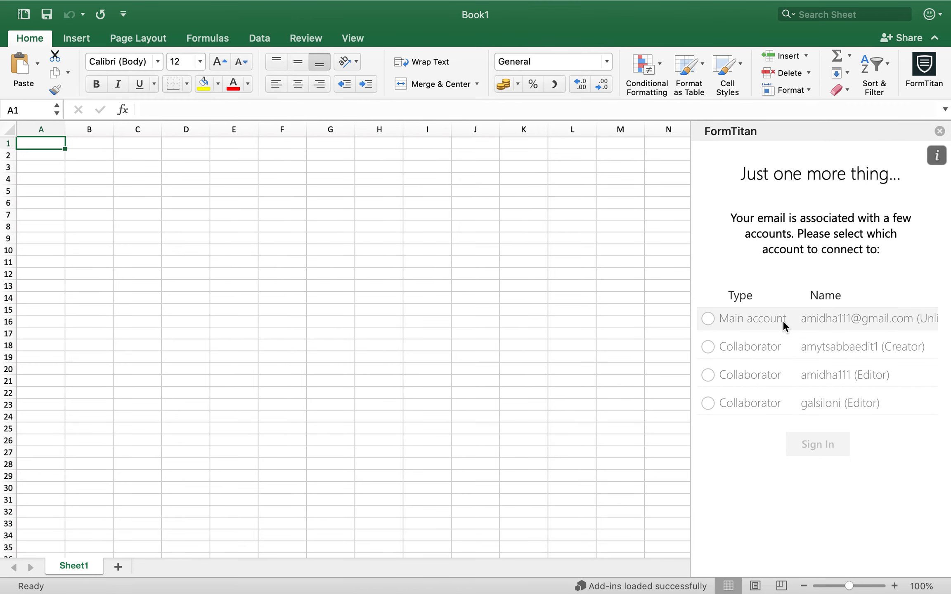
click(825, 453)
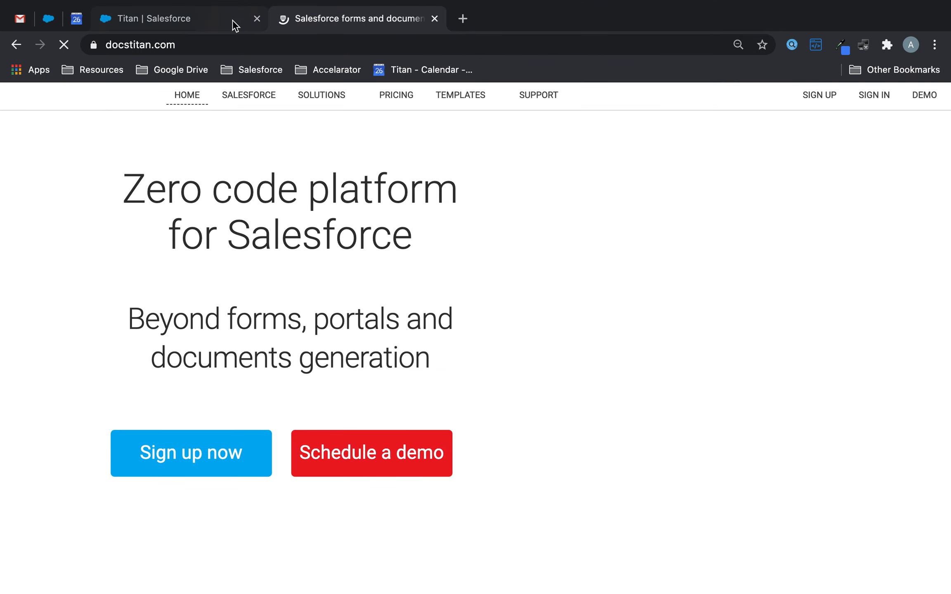
Switch to Salesforce in the browser, close the document generation window and look over the Titan opportunity's detail fields.
click(236, 24)
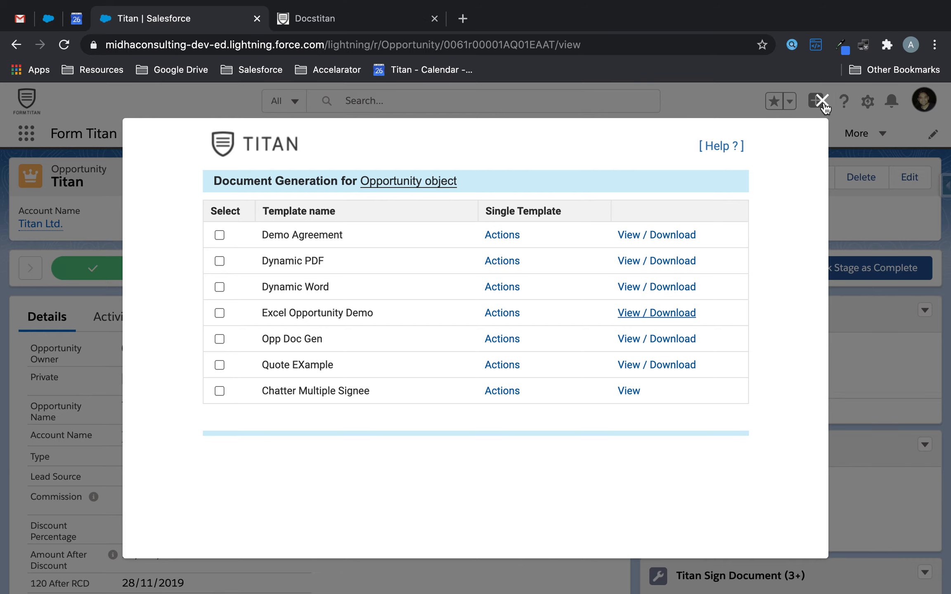
click(821, 100)
scroll(251, 386, down, 4)
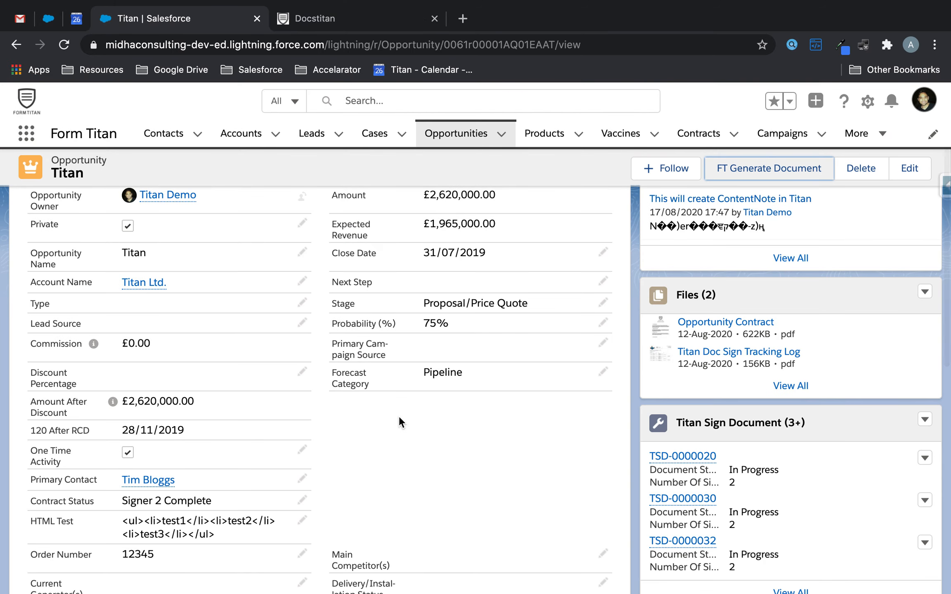
scroll(514, 431, down, 5)
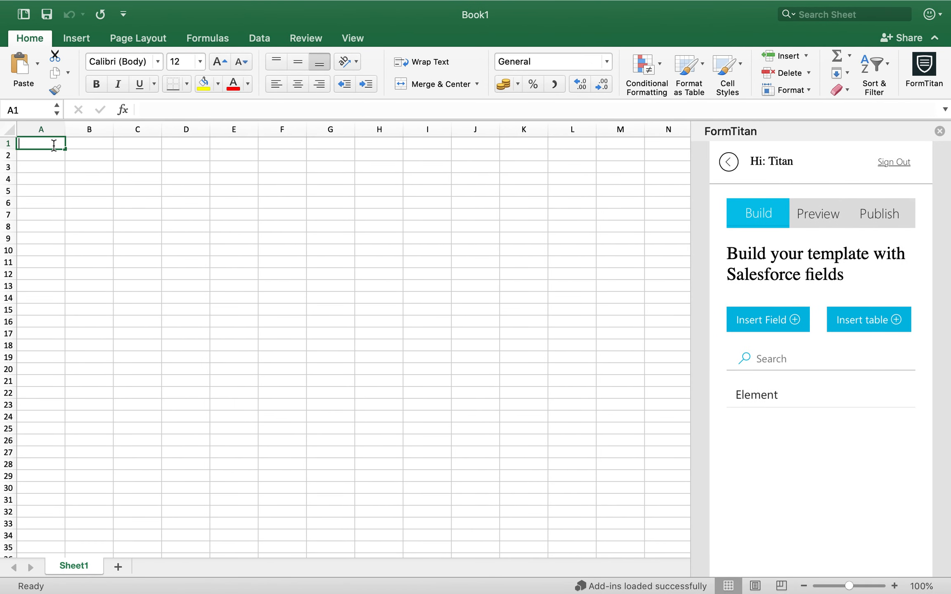
Enter the label "Opportunity Name" in cell A1 of the Excel workbook.
double_click(54, 145)
text(Opportu)
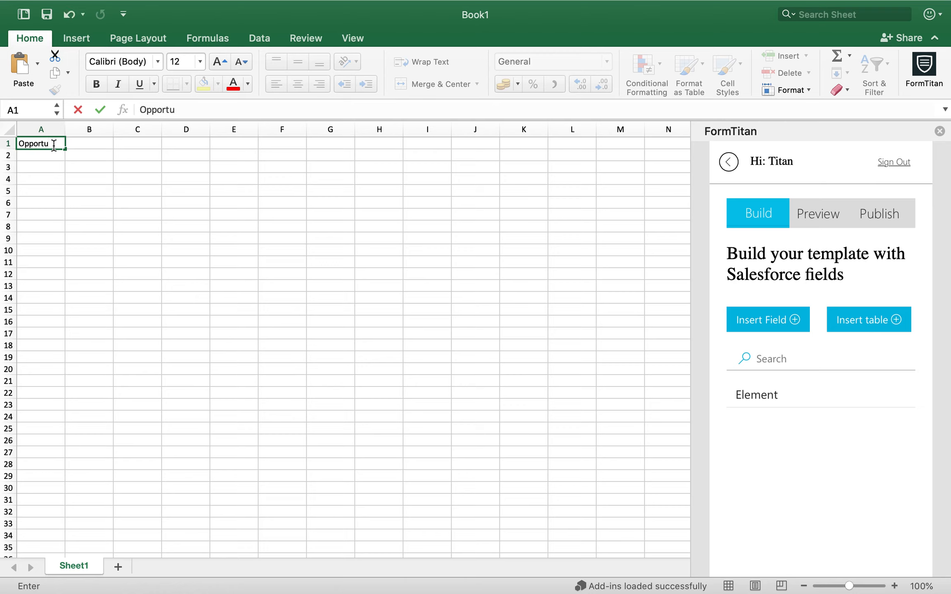
text(nity Name)
click(35, 163)
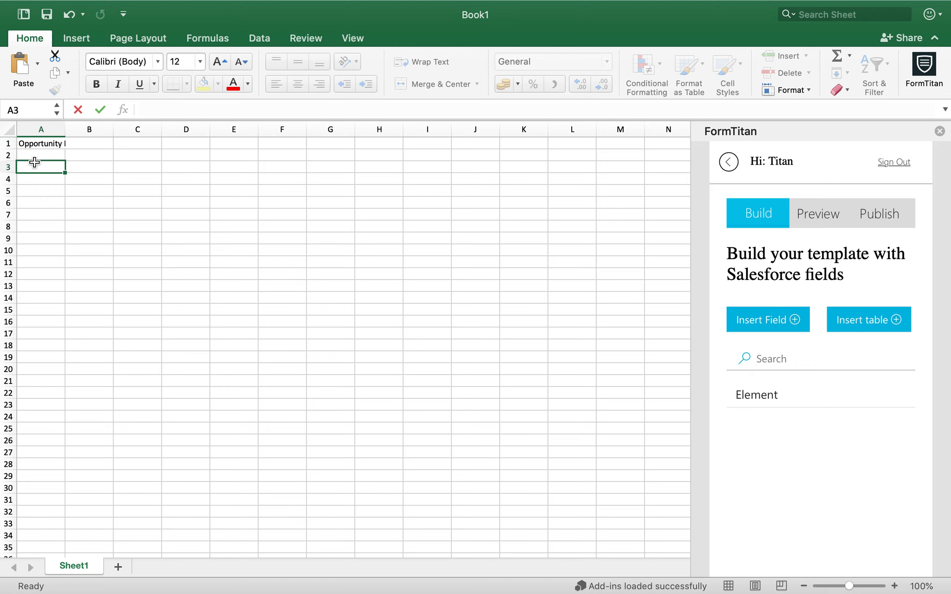
Enter the label "Opportunity Stage" in cell A2 and widen column A to fit both labels.
click(35, 160)
text(Oppo)
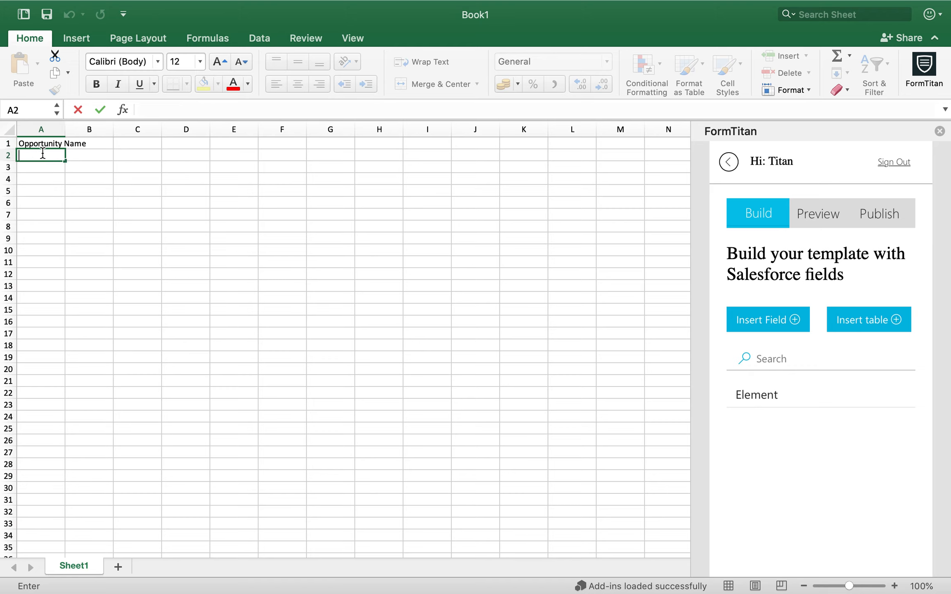
text(rtunity S)
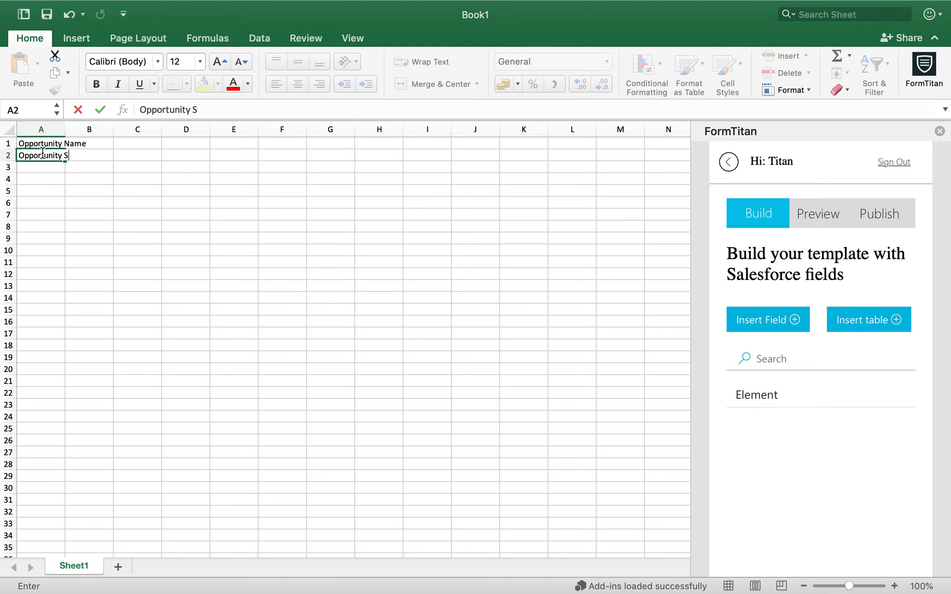
text(tage)
click(69, 188)
drag(65, 130, 149, 134)
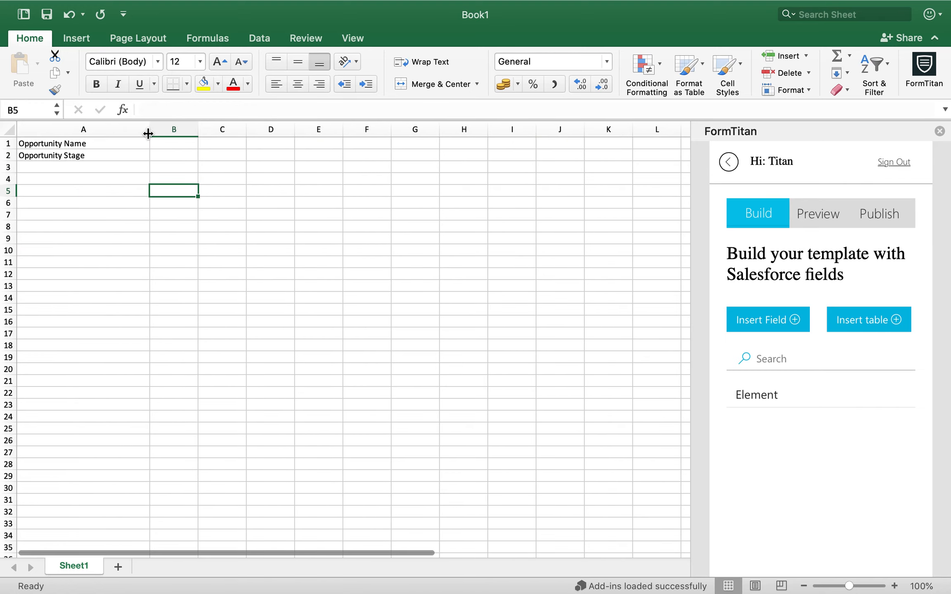
Start inserting a Salesforce field at cell B1, using the Opportunity object with the comment "Parent Object".
double_click(170, 144)
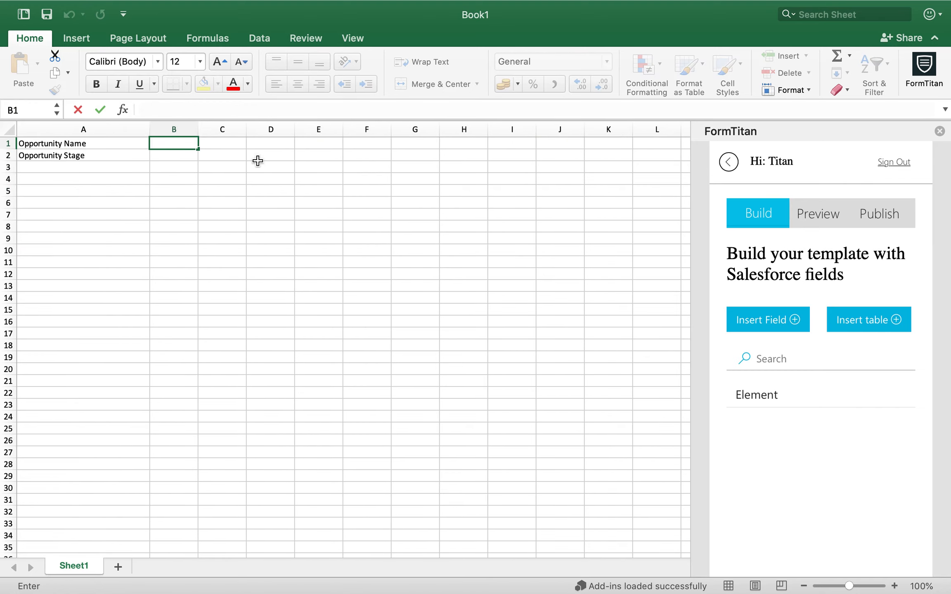
click(760, 323)
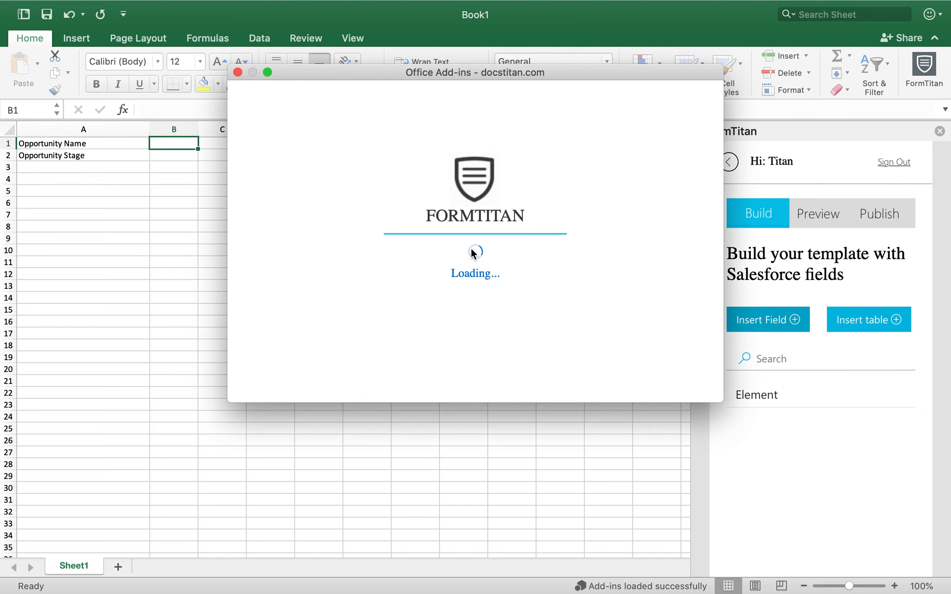
click(344, 221)
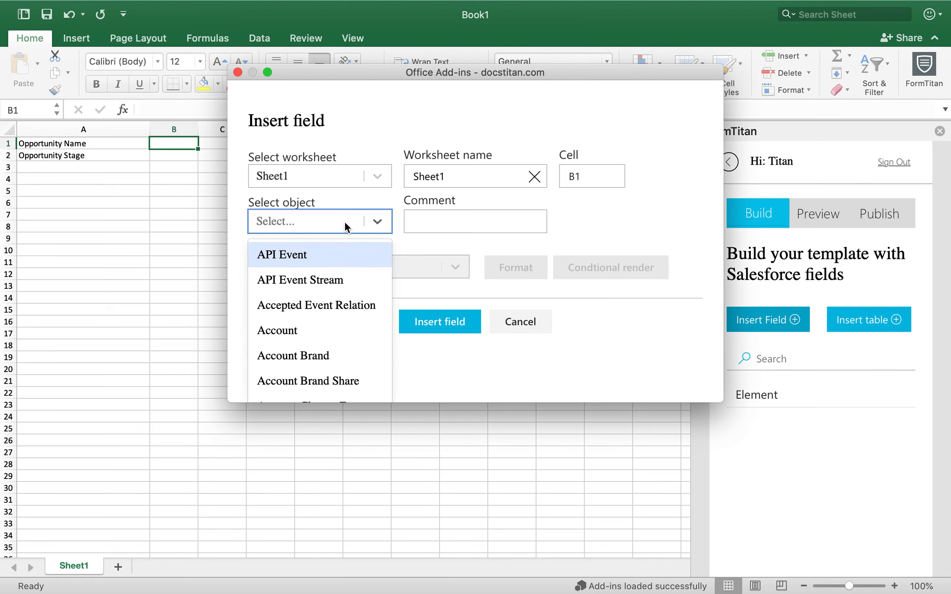
text(opport)
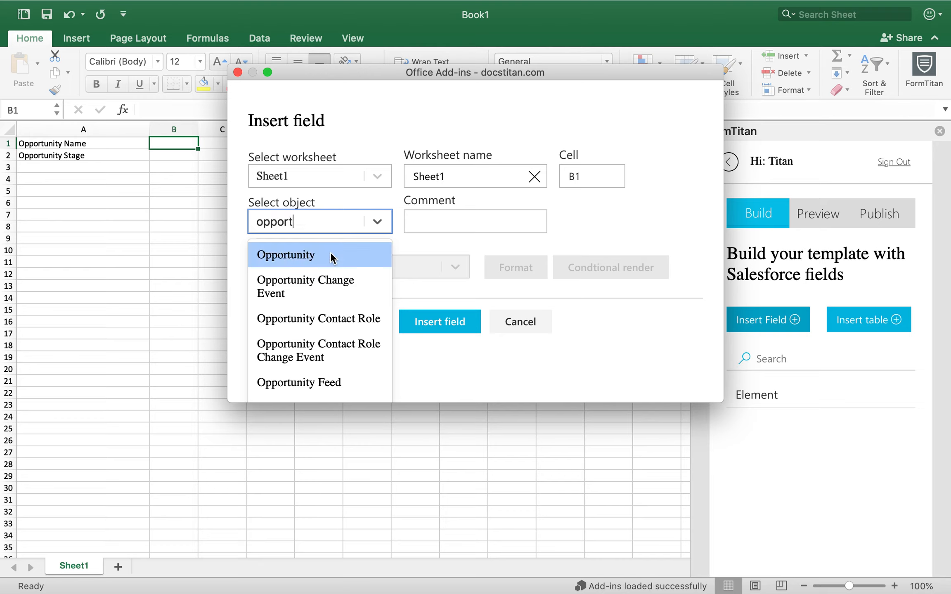
click(333, 256)
click(494, 228)
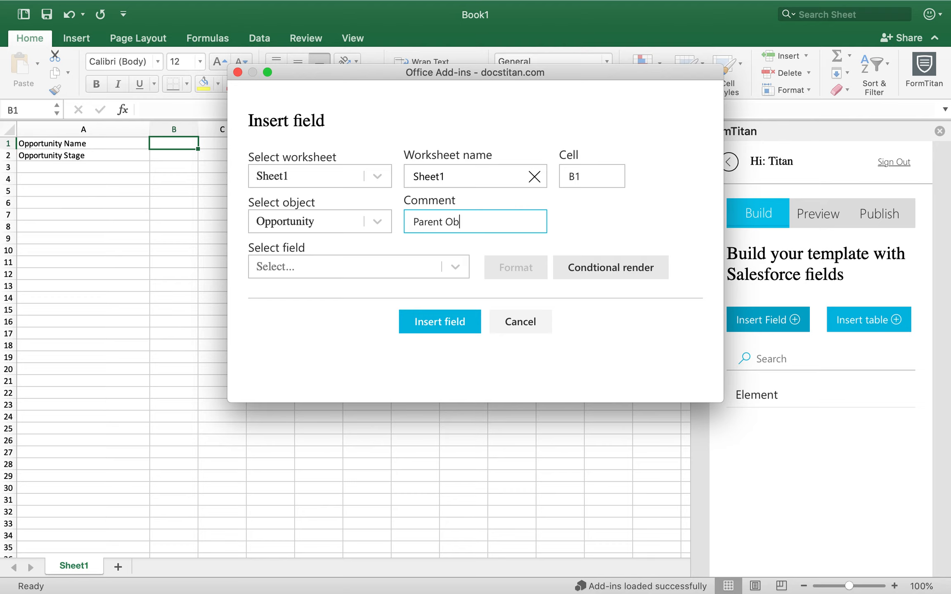
Choose the Name and Stage fields of the Opportunity object and insert them into the sheet.
click(407, 270)
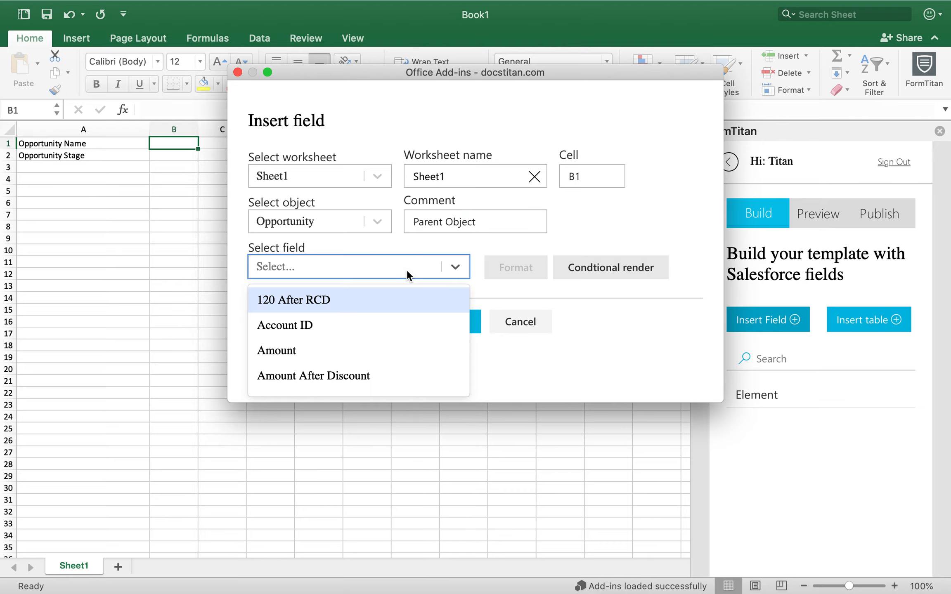
text(name)
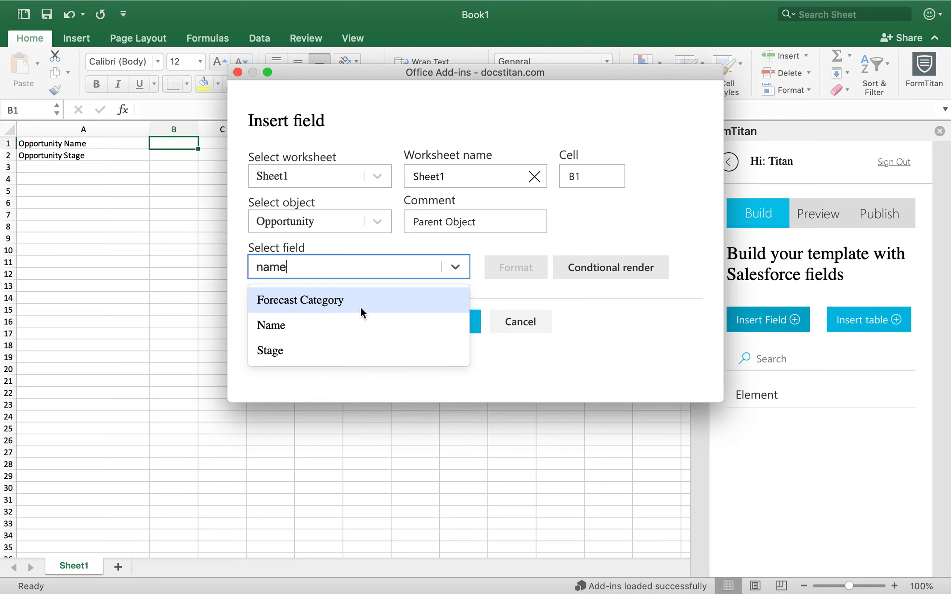
click(345, 325)
click(347, 312)
text(stage)
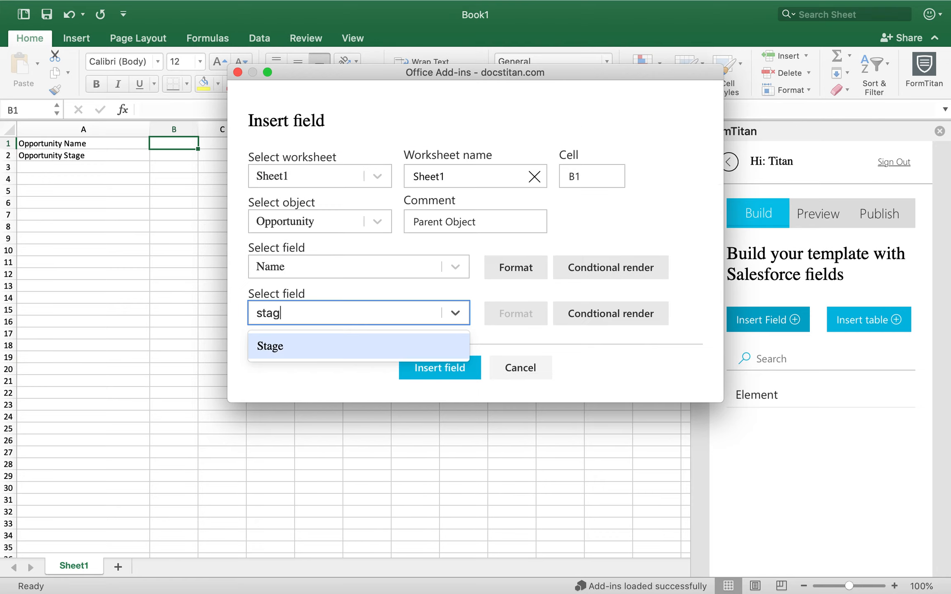
click(348, 348)
scroll(495, 351, down, 3)
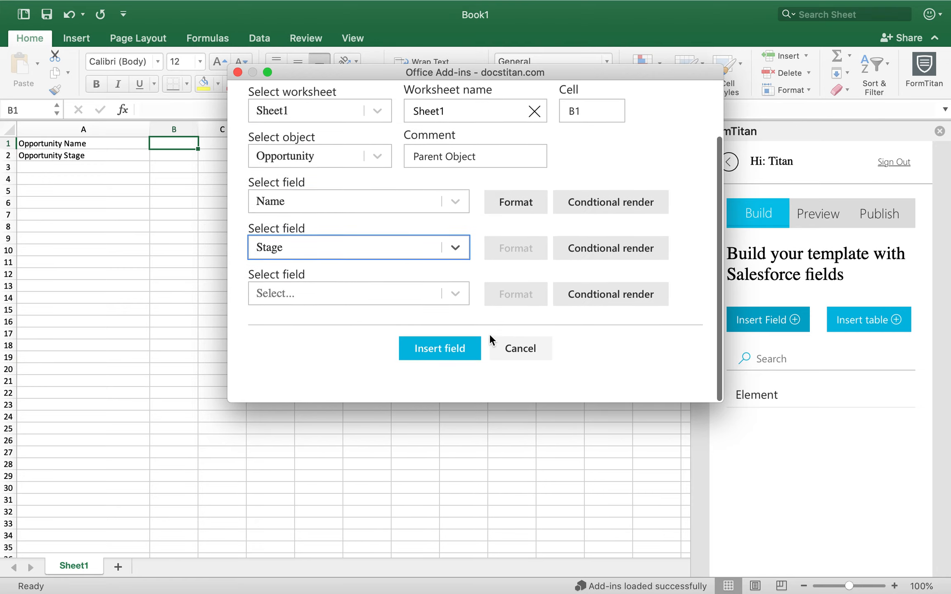
click(462, 355)
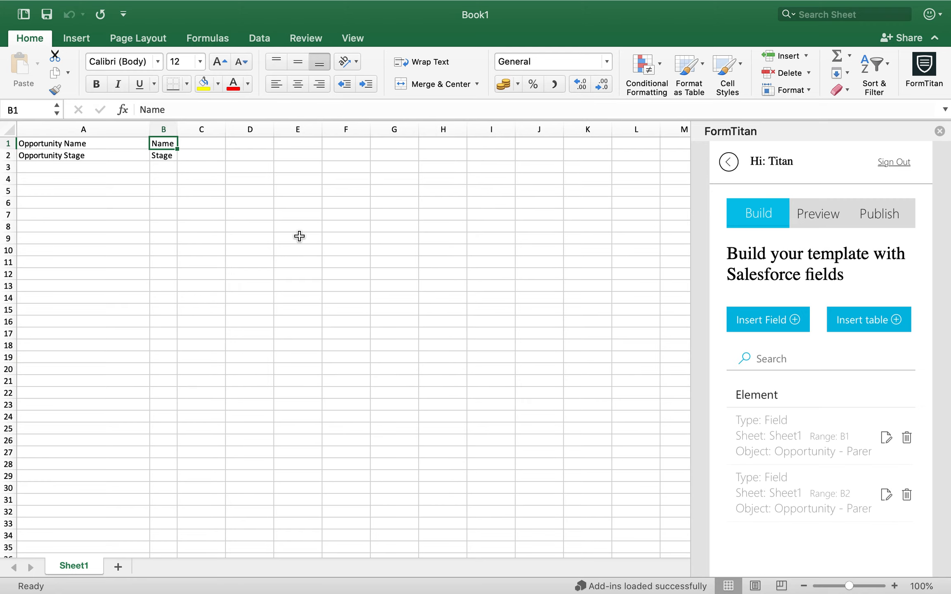
Widen column B and check the inserted field placeholders in B1 and B2.
click(161, 204)
drag(177, 129, 240, 129)
click(167, 146)
click(173, 161)
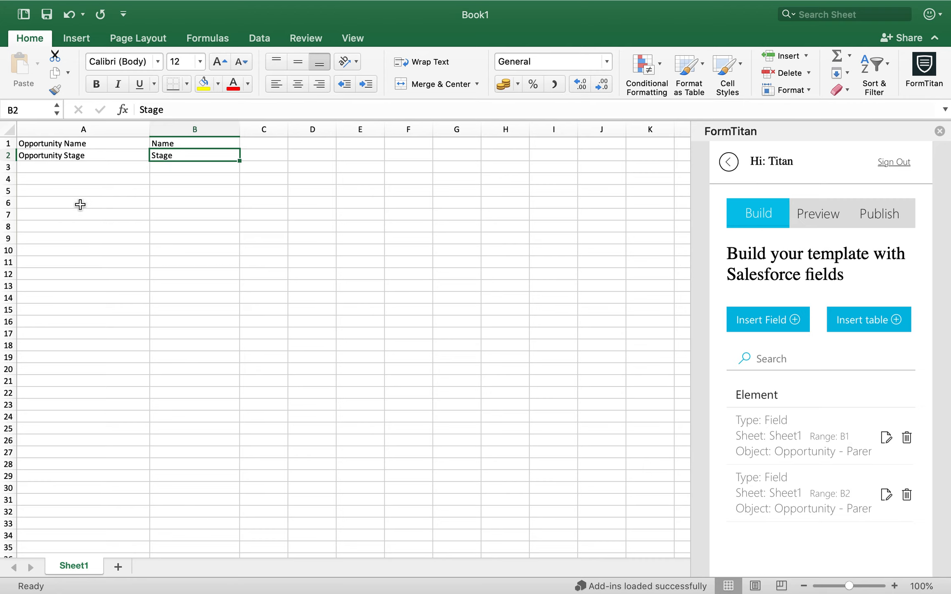
Start inserting a Salesforce table at cell A4 of Sheet1 and open its object choice.
click(73, 181)
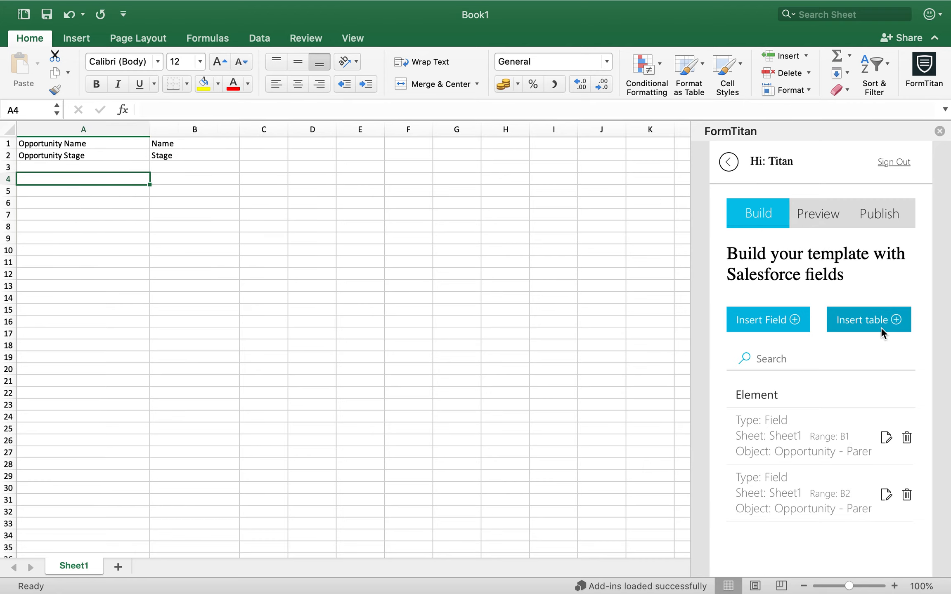
click(867, 328)
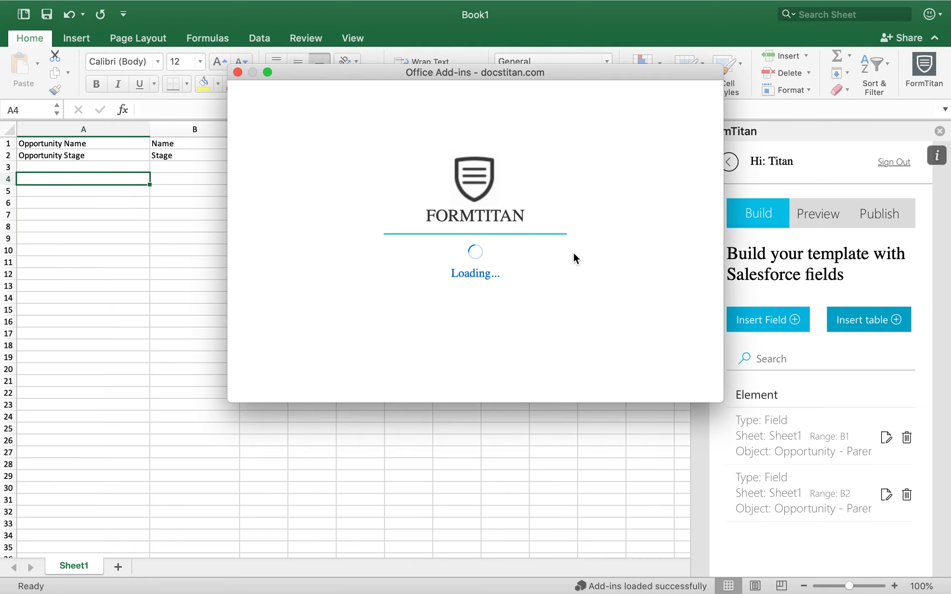
click(341, 234)
click(340, 235)
click(339, 235)
text(prod)
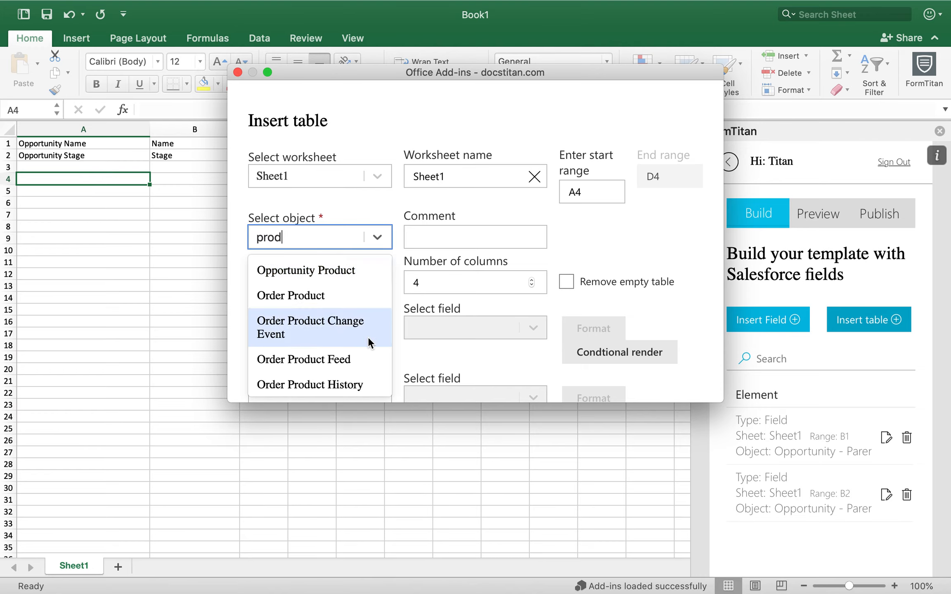
scroll(368, 336, down, 3)
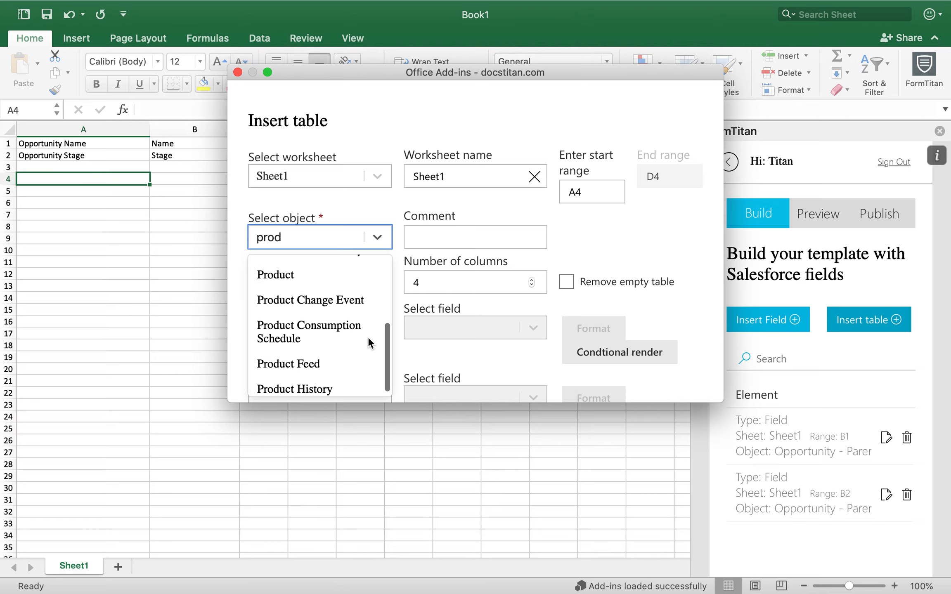
key(BackSpace)
key(BackSpace)
key(BackSpace)
key(BackSpace)
Choose Opportunity Product as the table's object and enter the comment "Child".
text(opport)
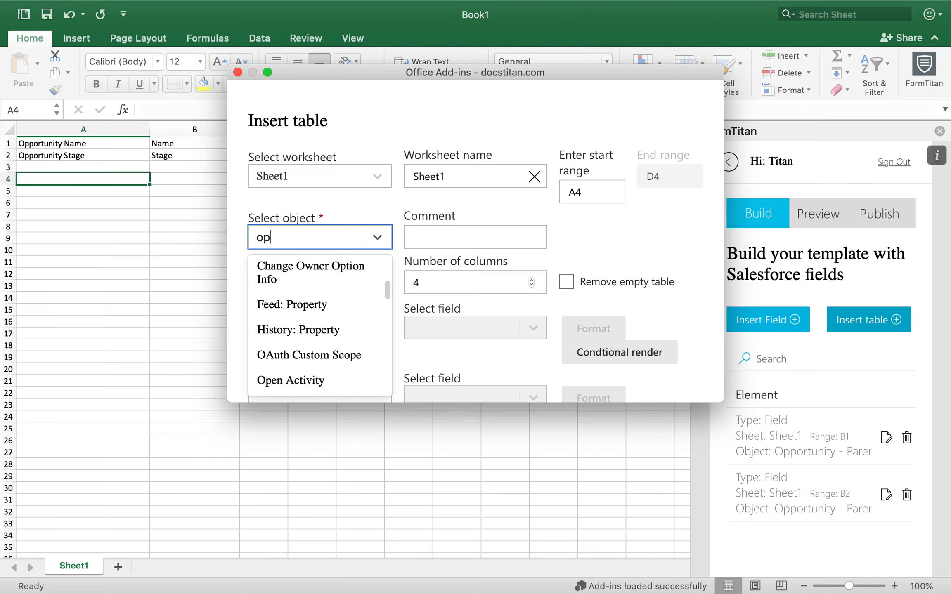
click(310, 333)
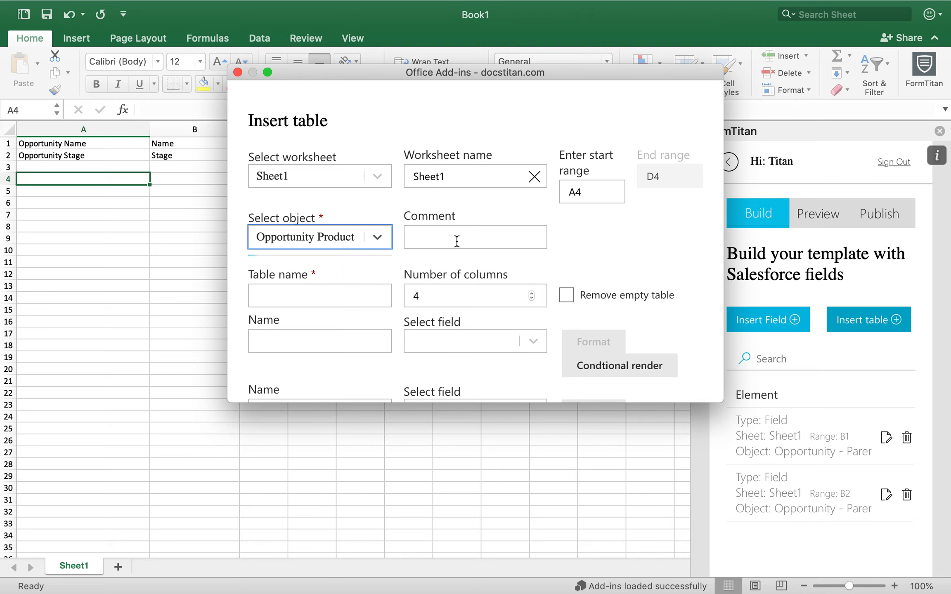
click(478, 235)
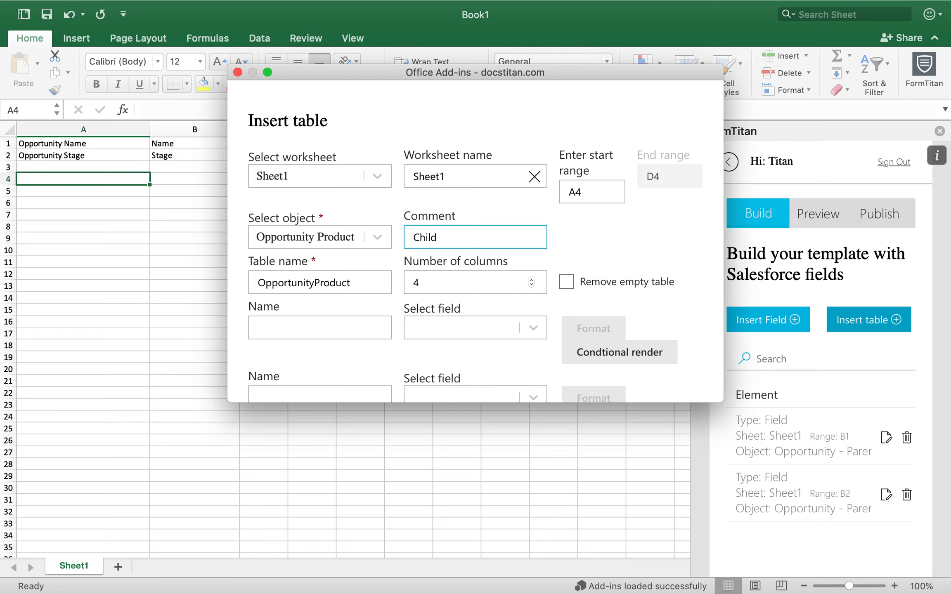
Name the table's first three columns Product Name, Product Price and Product Quantity.
scroll(479, 295, down, 3)
click(359, 227)
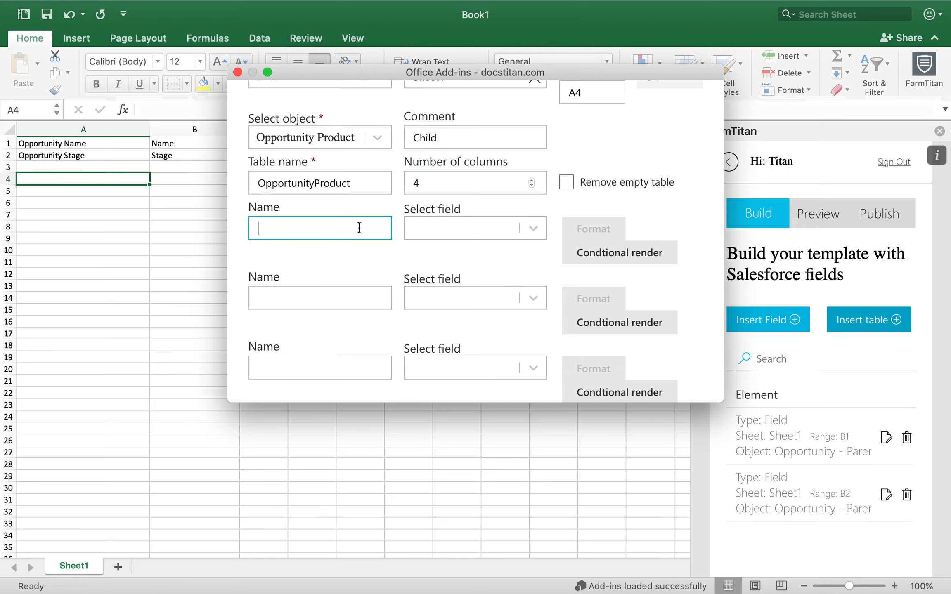
click(342, 306)
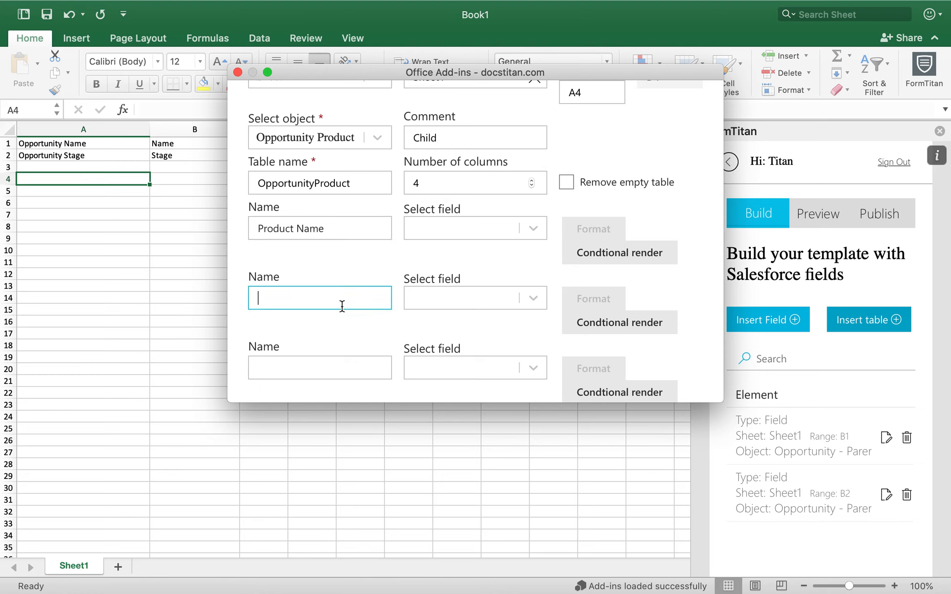
click(319, 377)
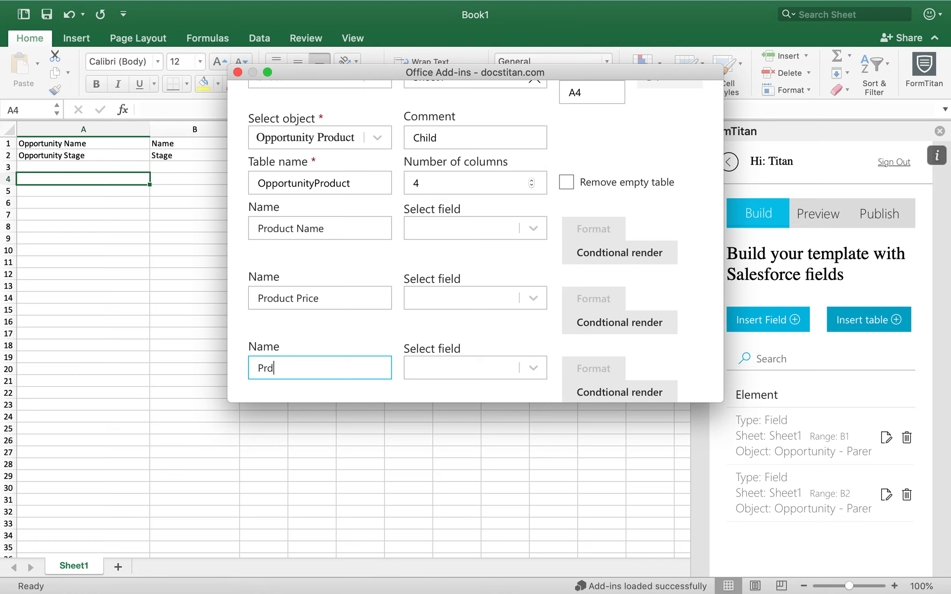
text(Product Quanity)
click(310, 384)
Map the Product Name column to the opportunity product name field and the Product Price column to Sales Price.
click(451, 227)
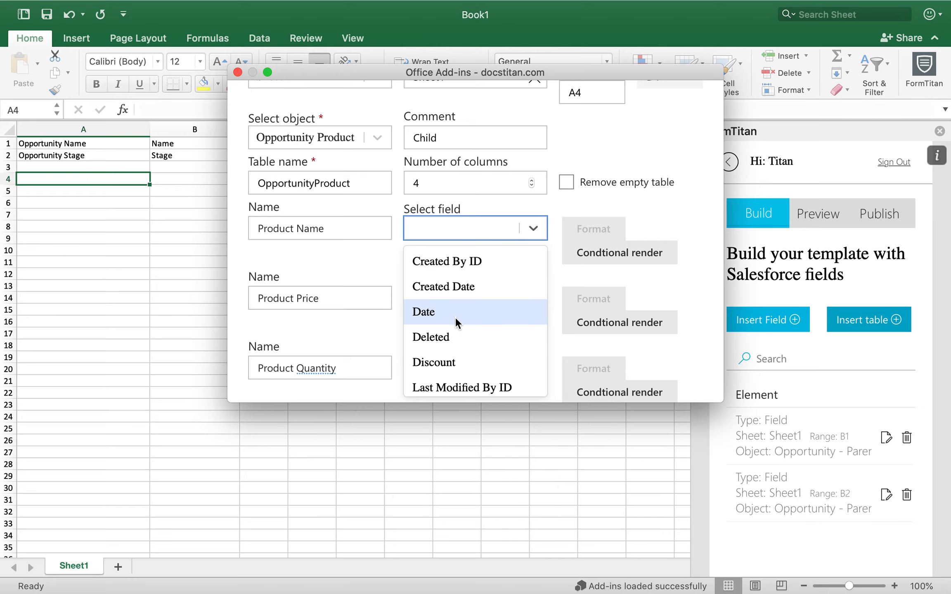
text(name)
click(503, 259)
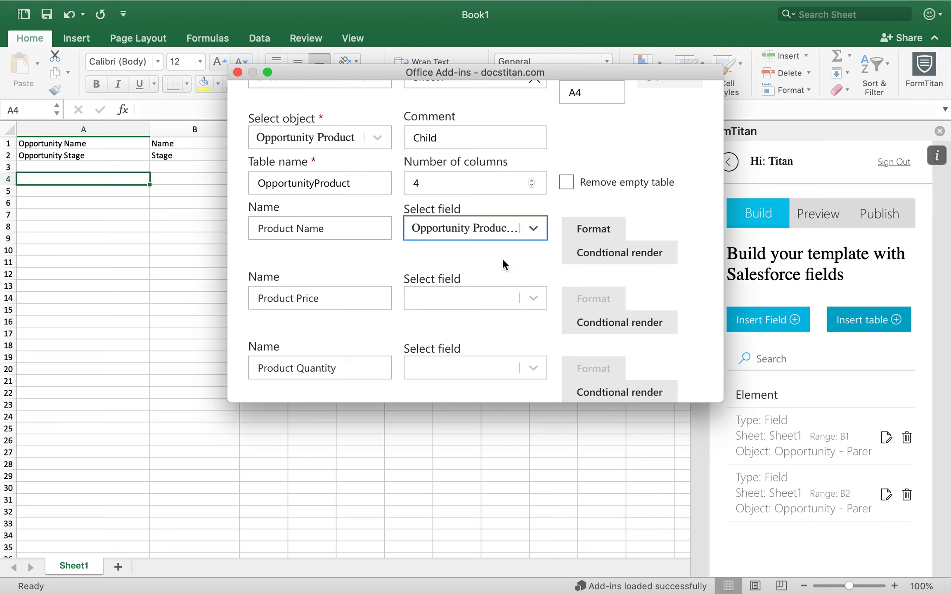
click(462, 293)
text(priuc)
key(BackSpace)
key(BackSpace)
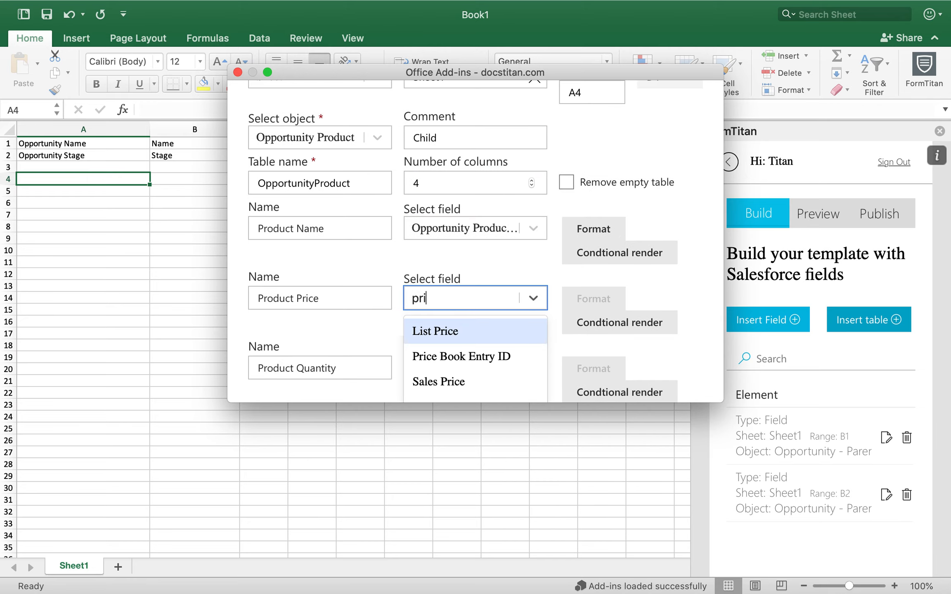
click(439, 382)
Map the Product Quantity column to the Quantity field.
click(443, 370)
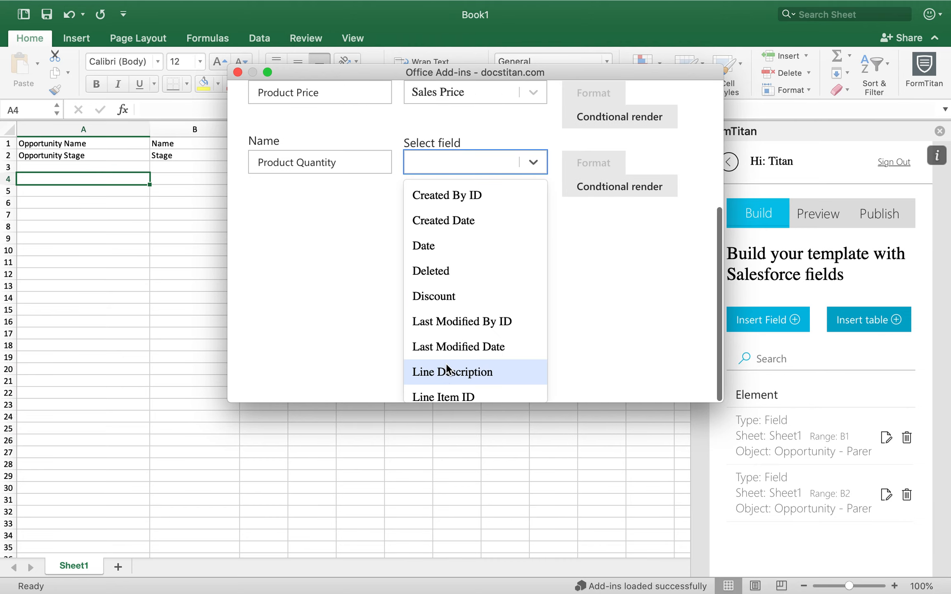
text(quanit)
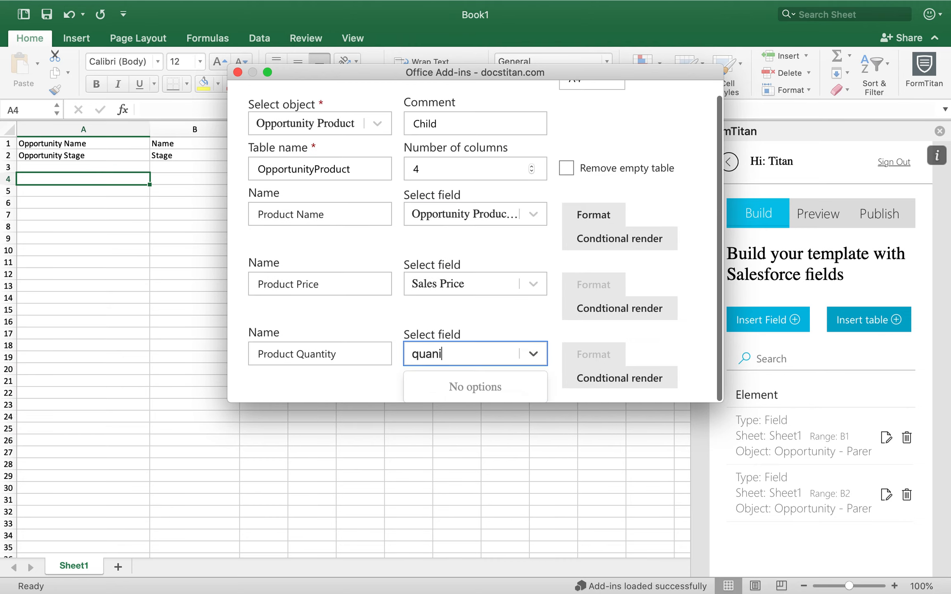
key(BackSpace)
click(452, 382)
Set the table's number of columns to 3 and insert the table into the sheet.
scroll(501, 288, down, 4)
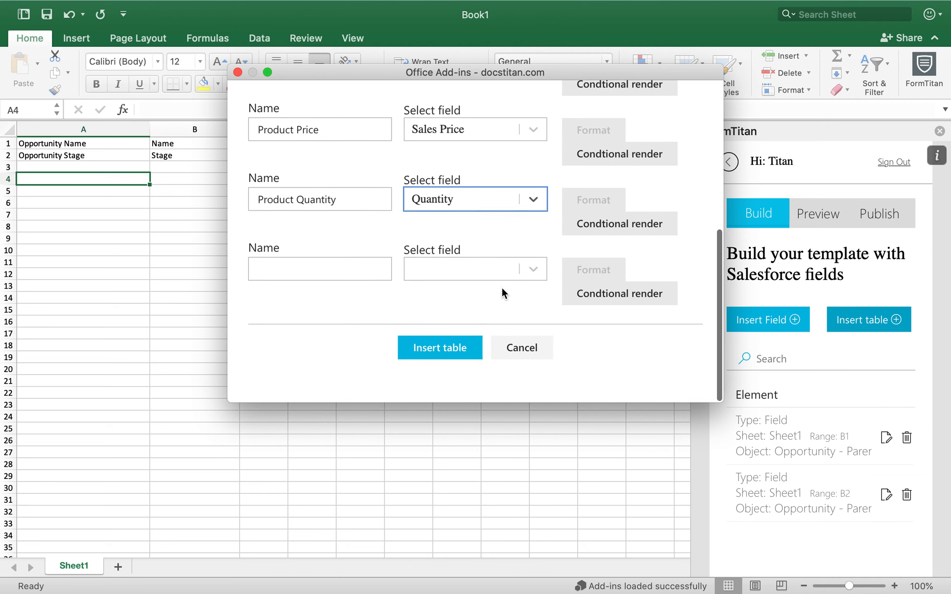
click(439, 362)
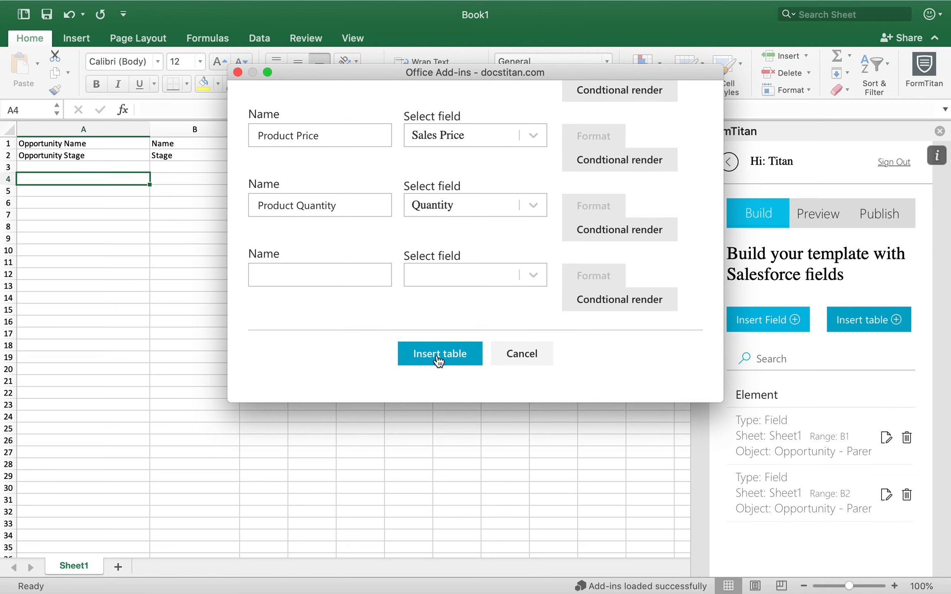
scroll(501, 240, up, 5)
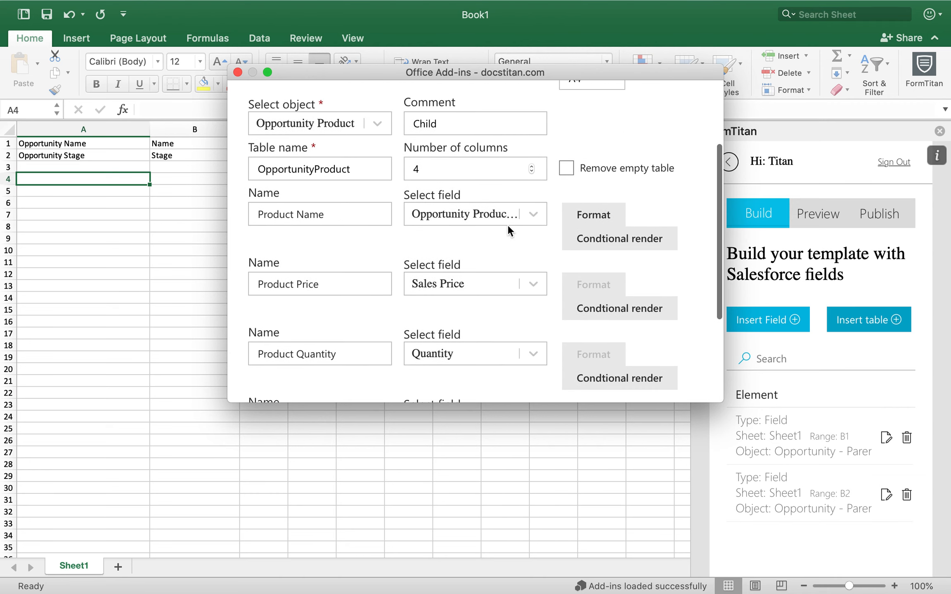
click(532, 172)
scroll(503, 259, down, 3)
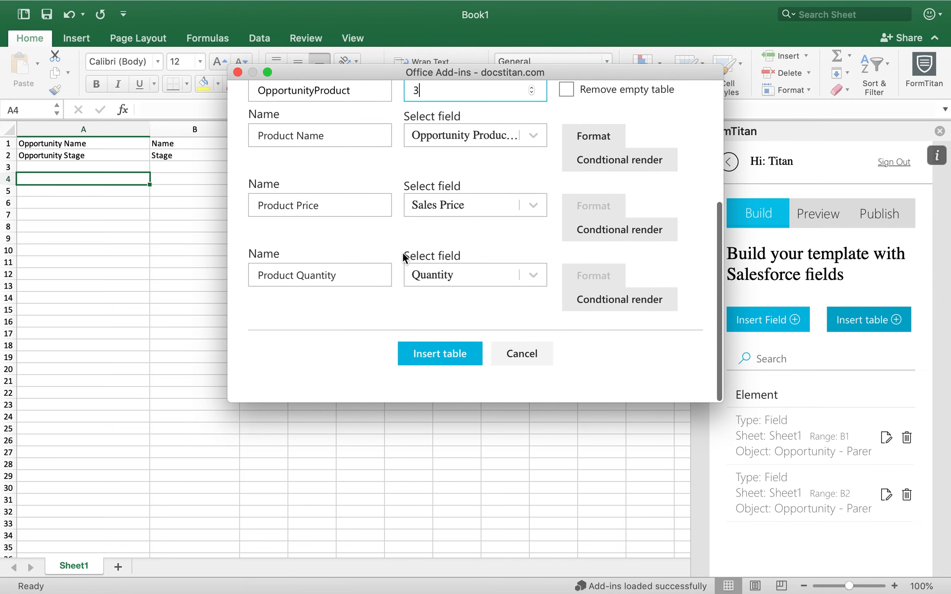
scroll(404, 255, down, 2)
click(435, 361)
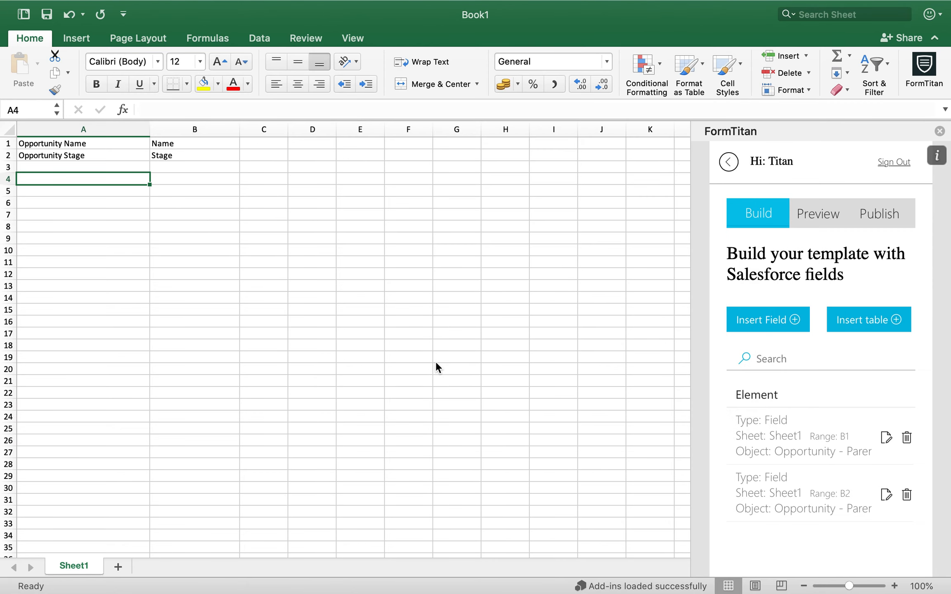
Apply the black banded style to the product table and widen column A.
mouse_move(233, 131)
mouse_down()
mouse_move(340, 133)
mouse_move(233, 135)
mouse_up()
click(641, 73)
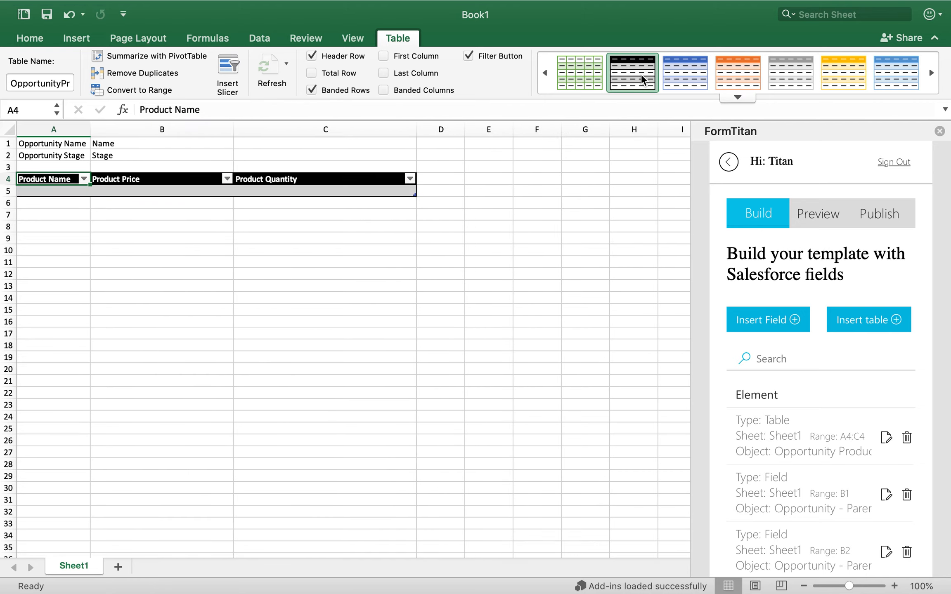
click(235, 309)
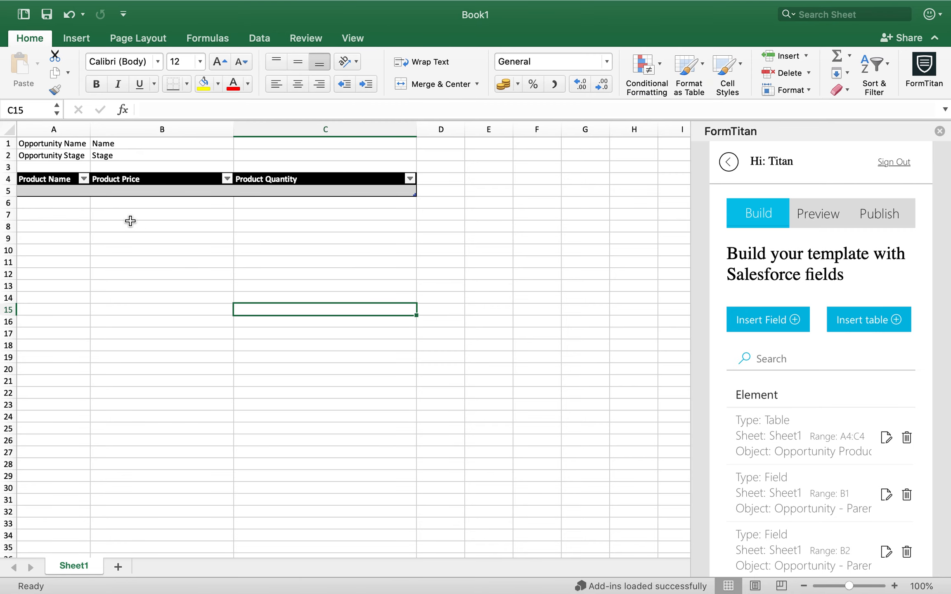
drag(90, 130, 124, 130)
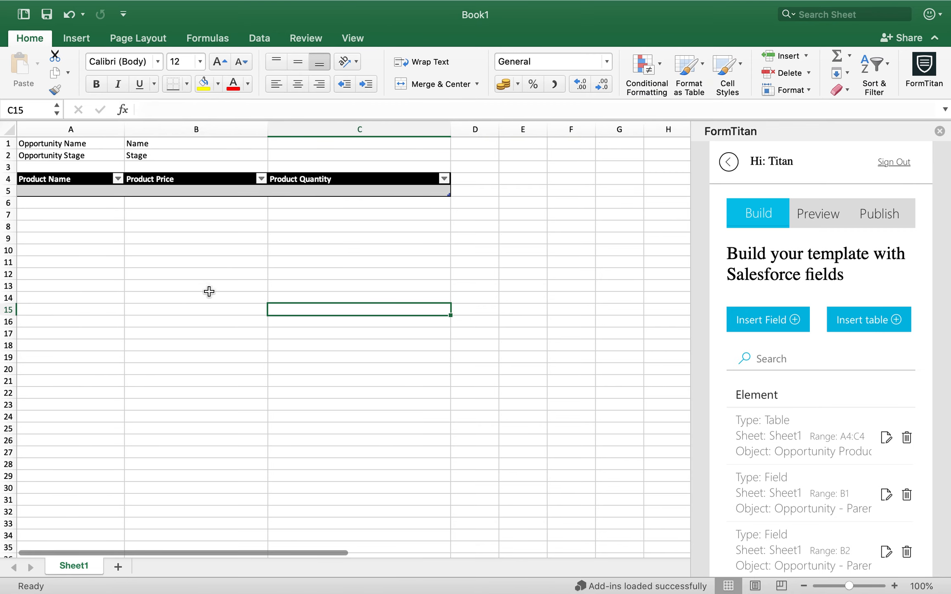
click(208, 291)
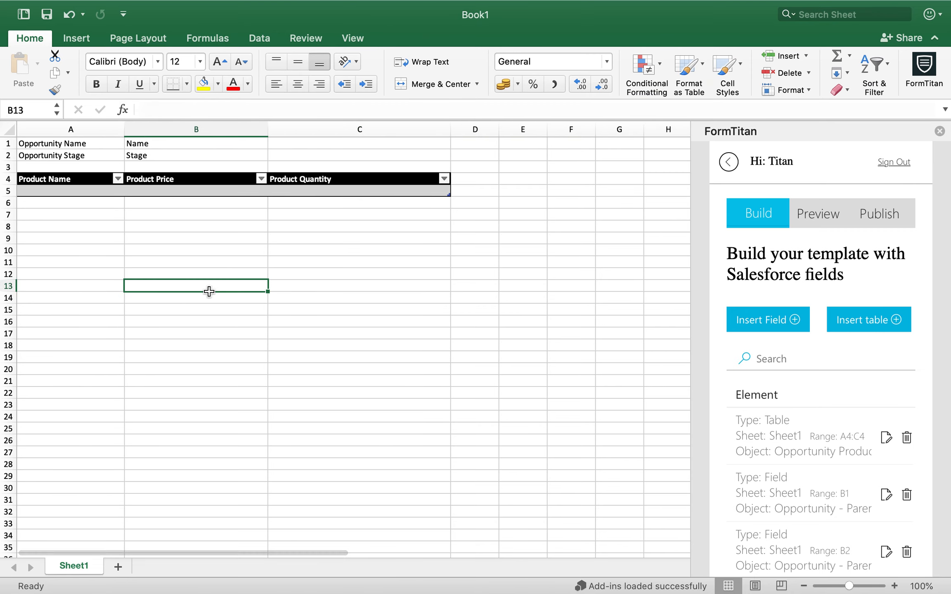
Start a preview filter for the OpportunityLineItem child object, using its Opportunity ID as the condition field.
click(822, 214)
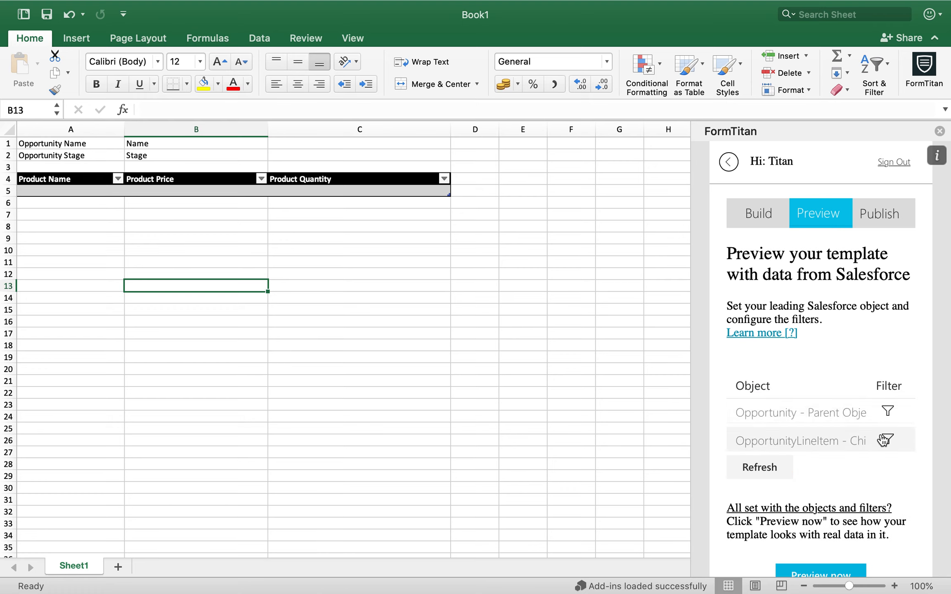
click(888, 441)
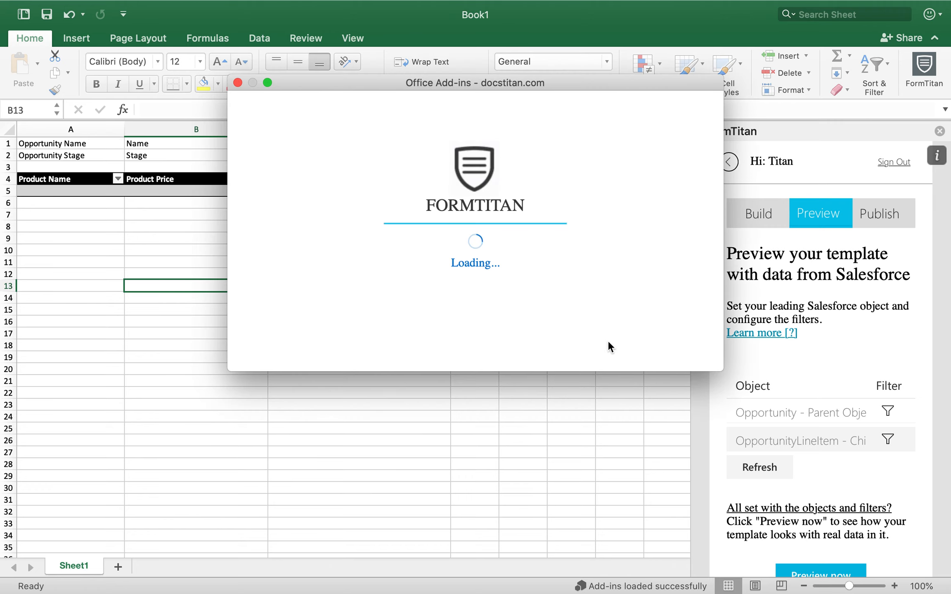
click(353, 167)
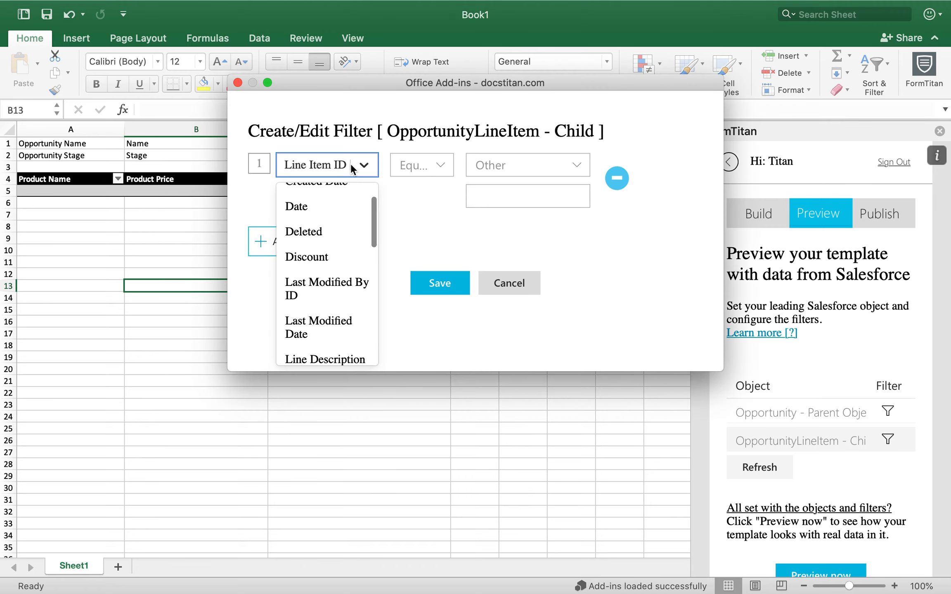
text(opport)
click(328, 197)
Match the condition to the Opportunity parent object's Opportunity ID and save the child filter conditions.
click(521, 174)
click(514, 199)
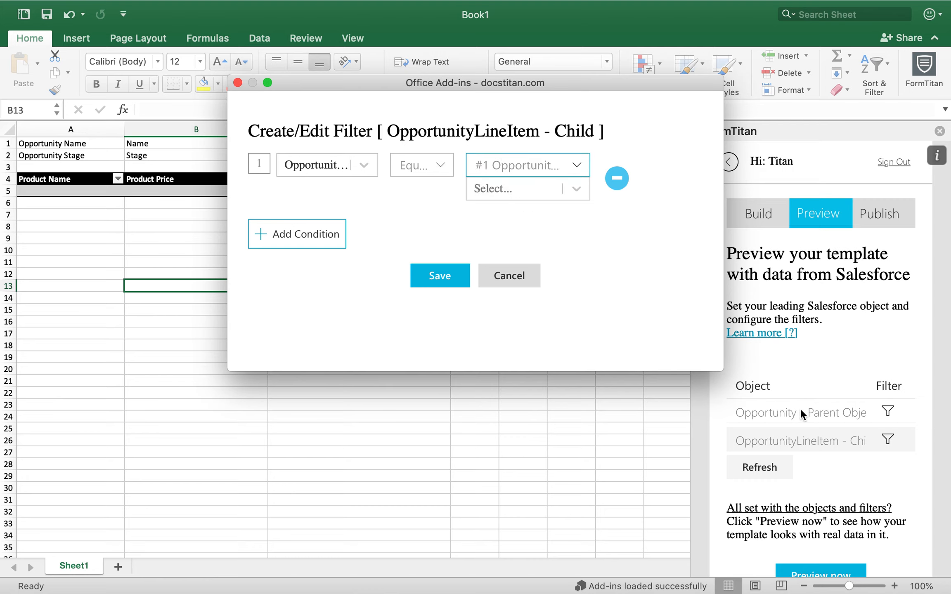
click(514, 192)
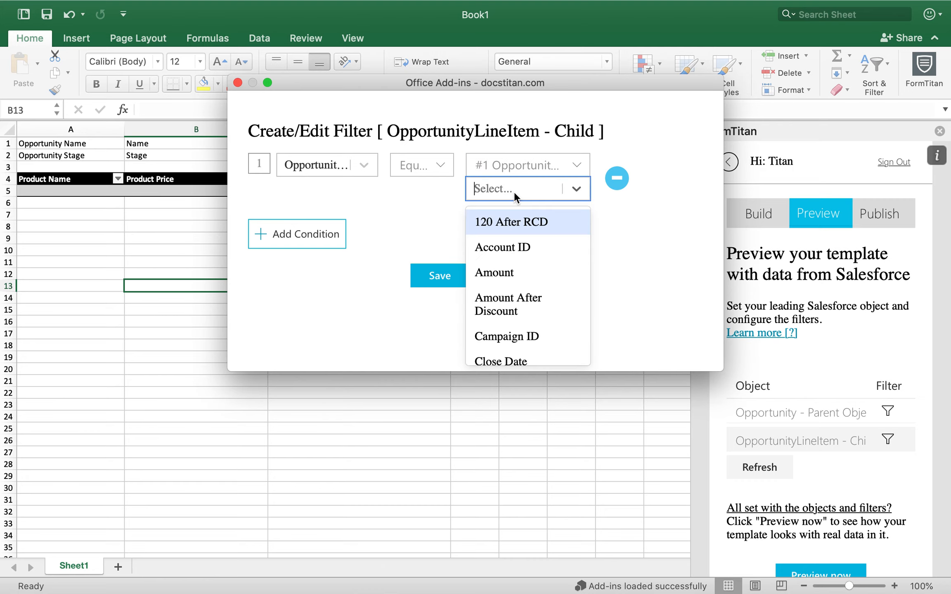
text(oppo)
click(507, 245)
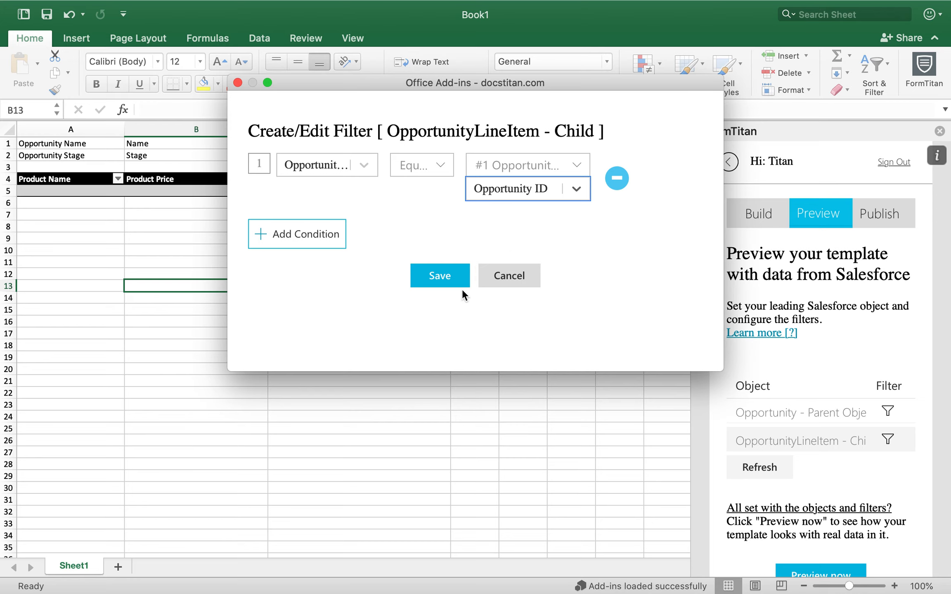
click(457, 285)
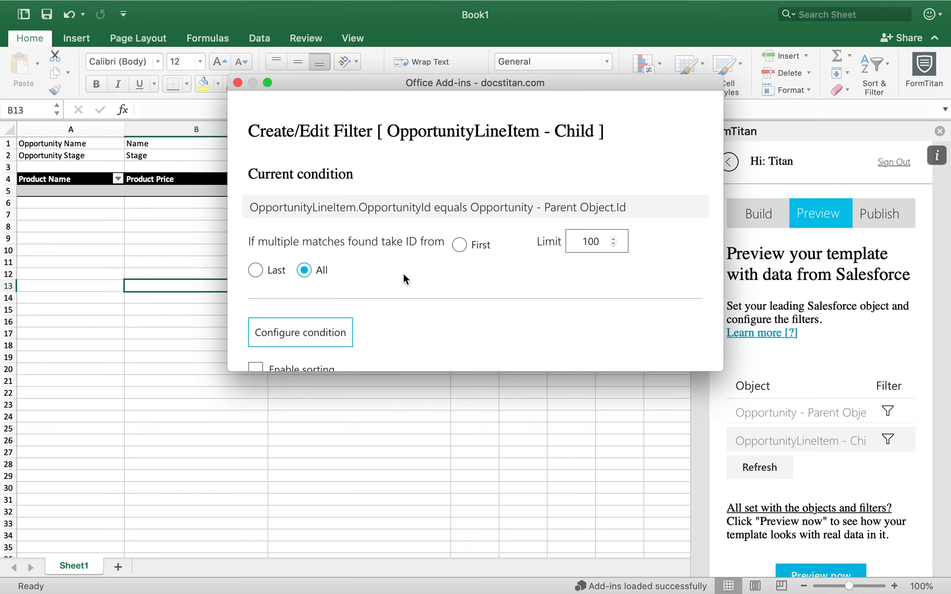
scroll(403, 273, down, 3)
click(425, 339)
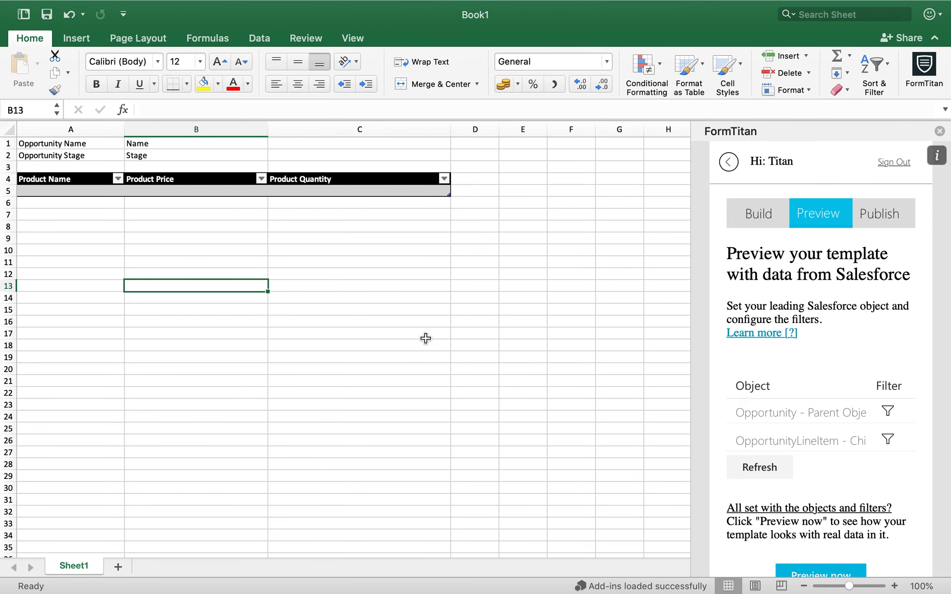
click(888, 412)
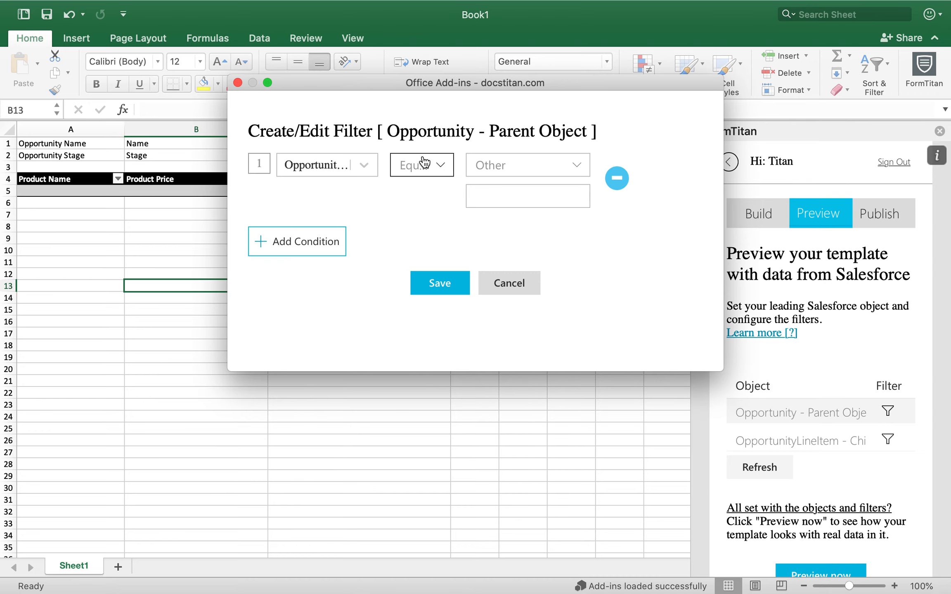
click(296, 172)
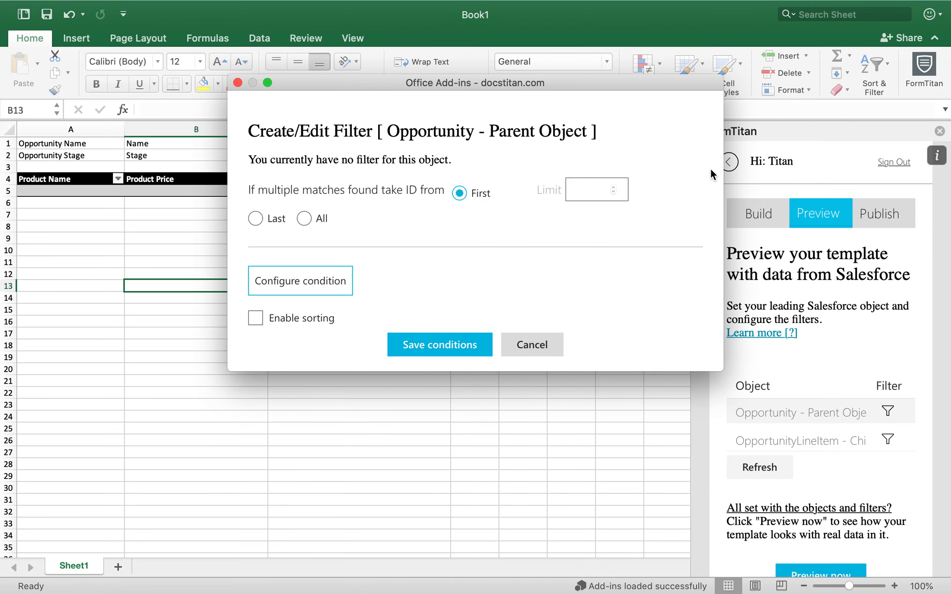
drag(723, 161, 889, 142)
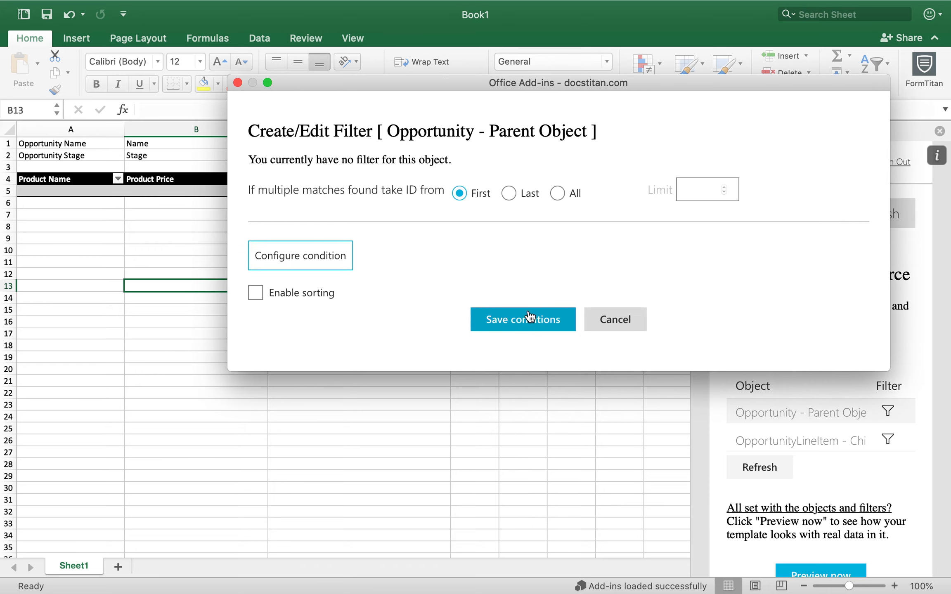
click(610, 320)
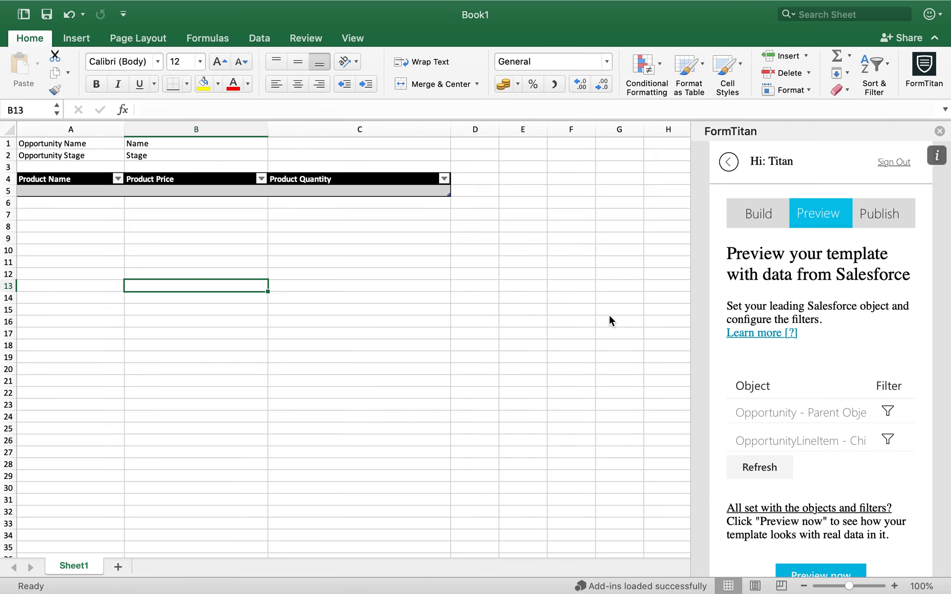
Open the preview filter for the Opportunity parent object, and copy the opportunity's record ID from its Salesforce page address in the browser.
click(887, 413)
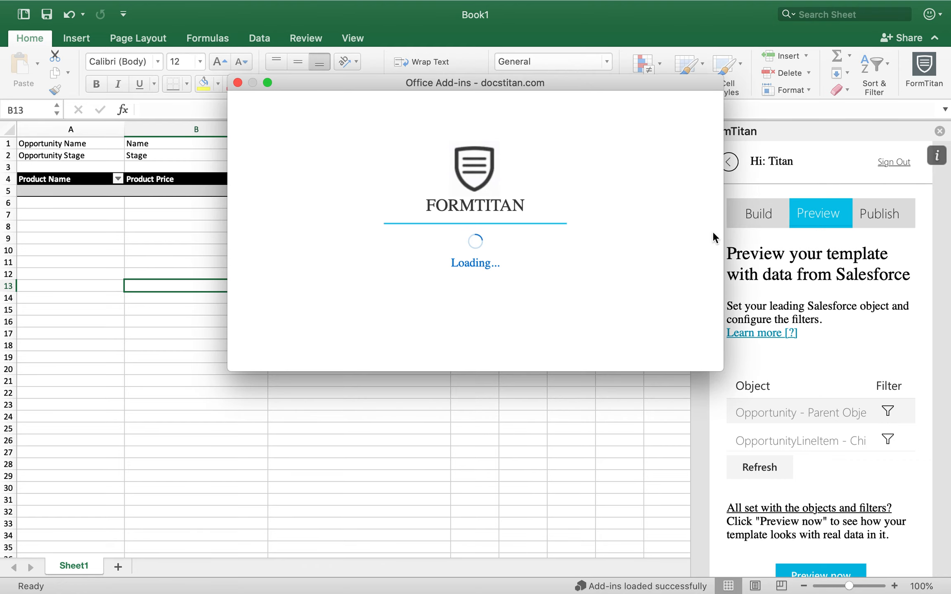
drag(736, 215, 921, 216)
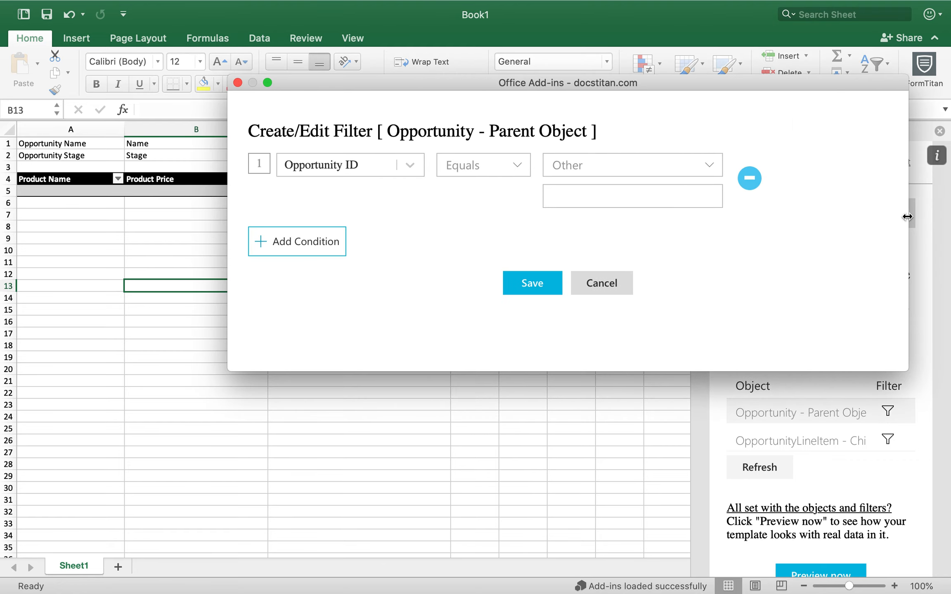
drag(720, 82, 589, 92)
key(ctrl+Right)
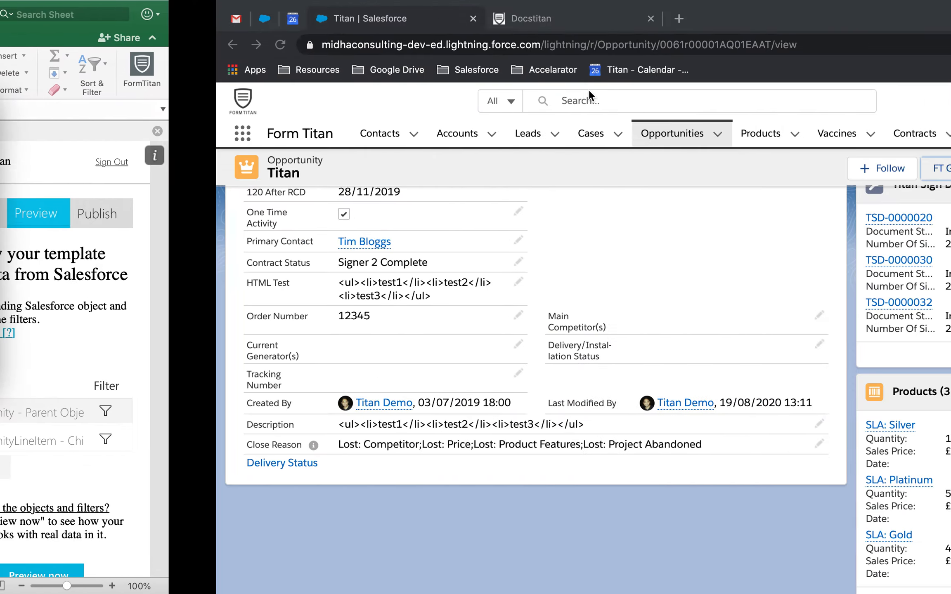
double_click(492, 46)
key(super+c)
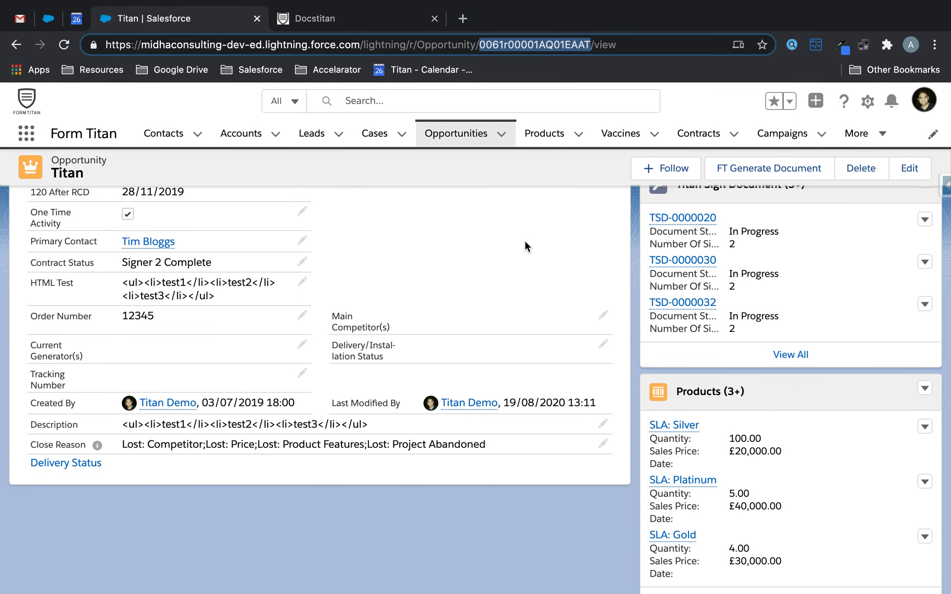
Back in Excel, enter the copied record ID as the value for the parent object's Opportunity ID condition and save the filter.
key(ctrl+Left)
click(490, 207)
key(super+v)
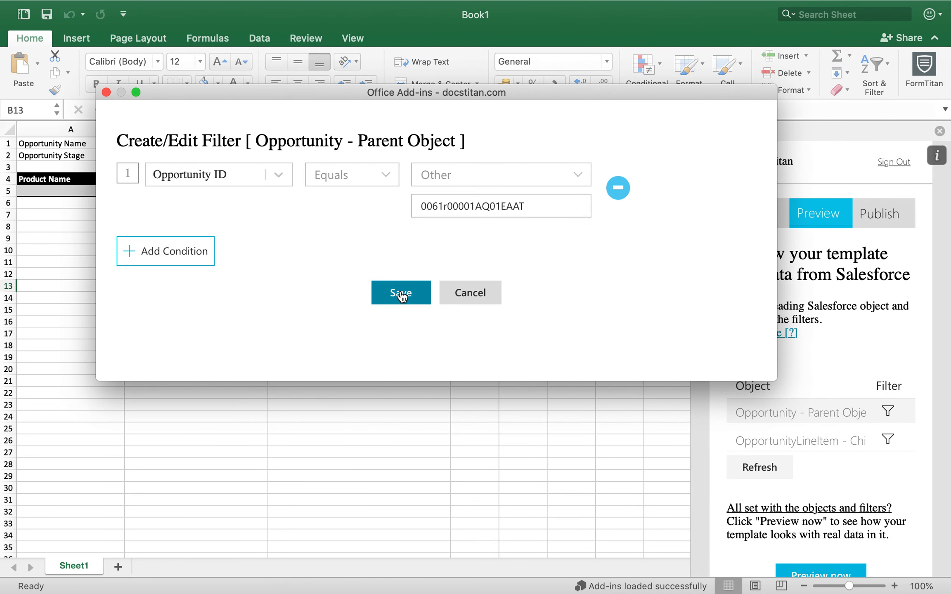
click(401, 292)
scroll(486, 325, down, 2)
Preview the template with Salesforce data, checking the opportunity fields and product rows, and close the preview workbook.
scroll(838, 494, down, 2)
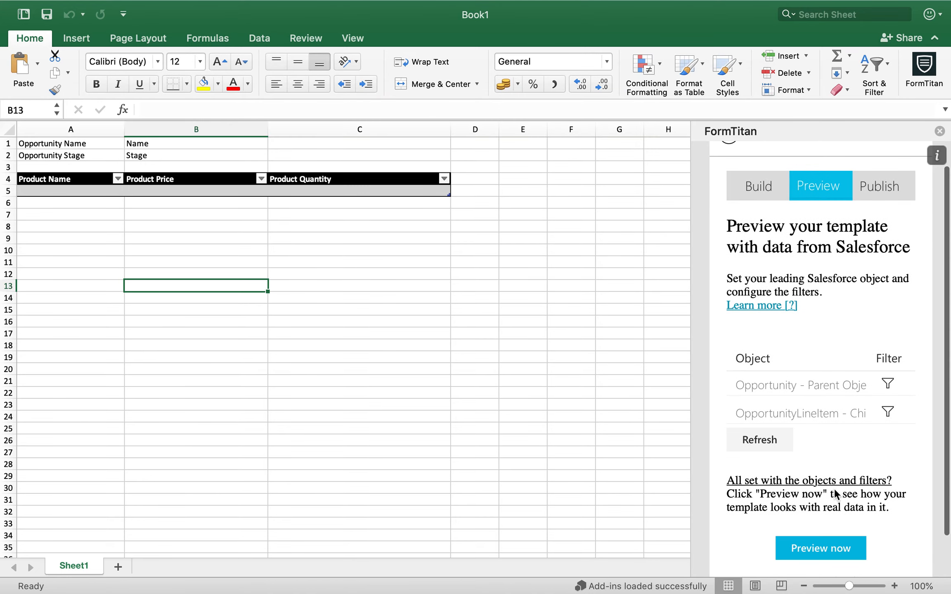
click(820, 548)
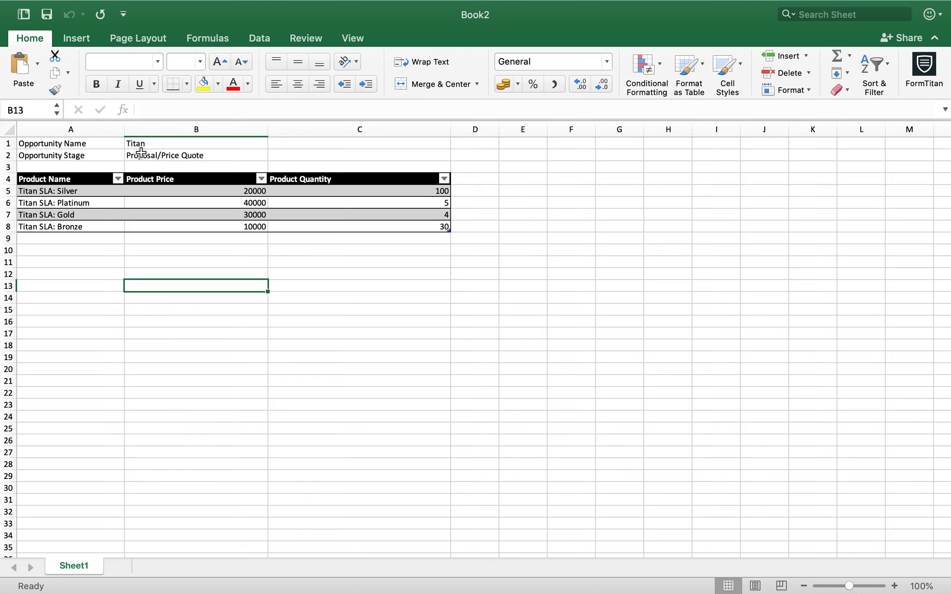
click(155, 145)
click(161, 154)
click(159, 190)
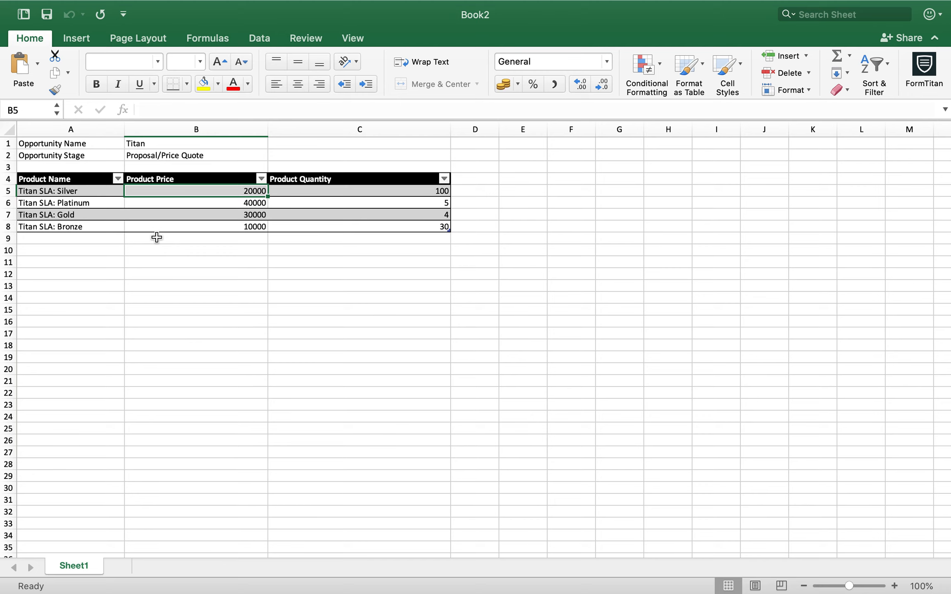
click(12, 32)
click(447, 217)
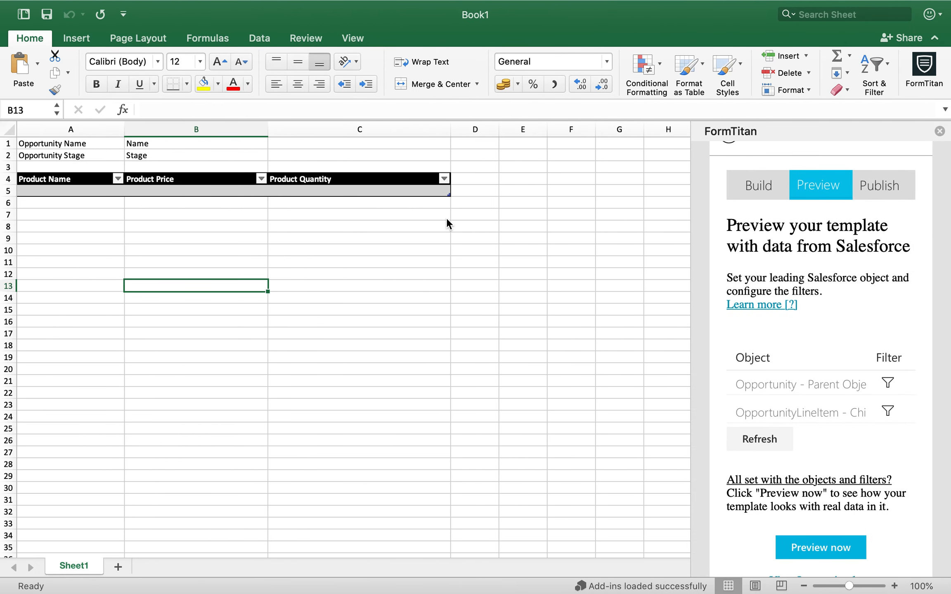
Start a publish filter for the OpportunityLineItem child object, using its Opportunity ID as the condition field.
click(893, 183)
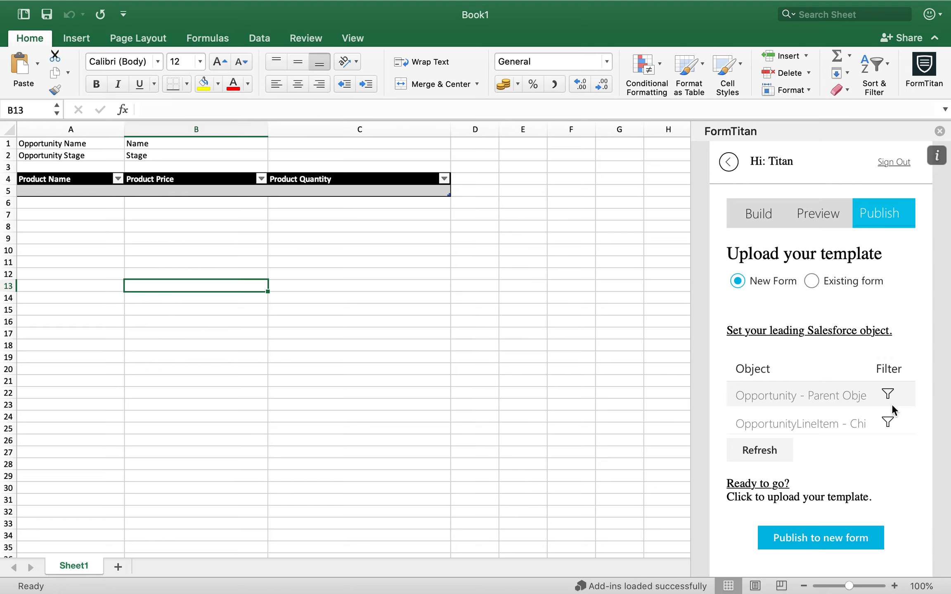
click(887, 422)
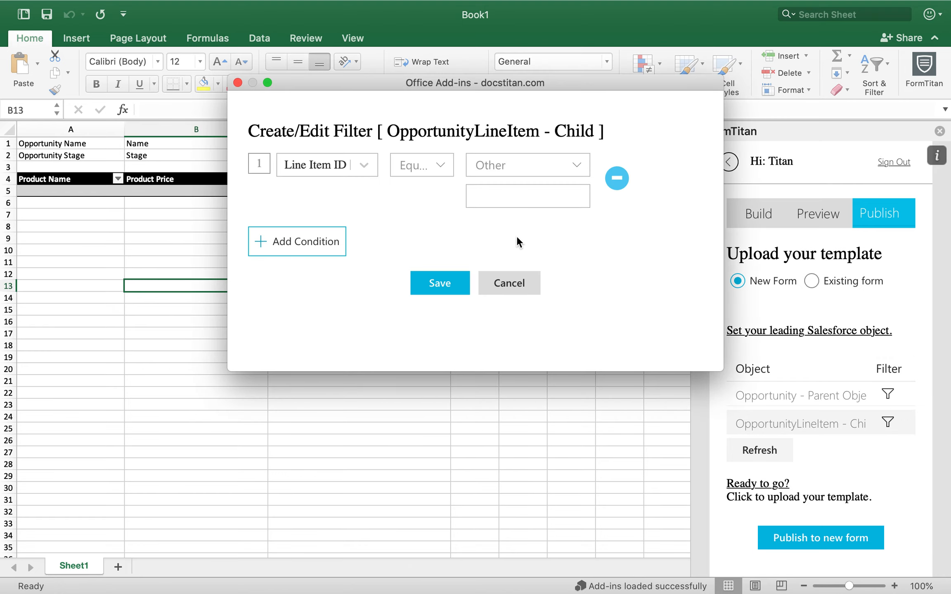
click(370, 166)
scroll(341, 237, up, 1)
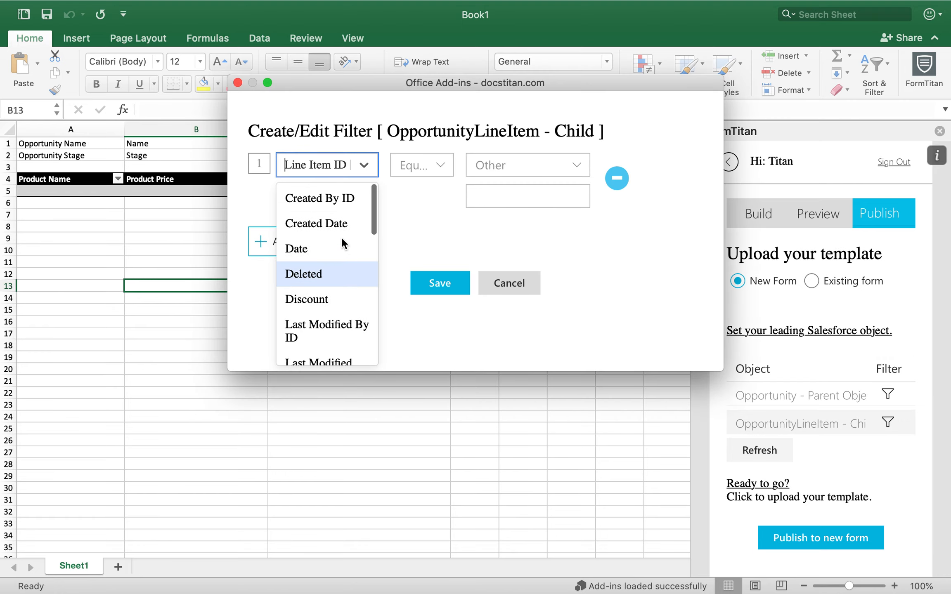
scroll(341, 237, down, 10)
scroll(341, 237, up, 4)
scroll(341, 237, up, 1)
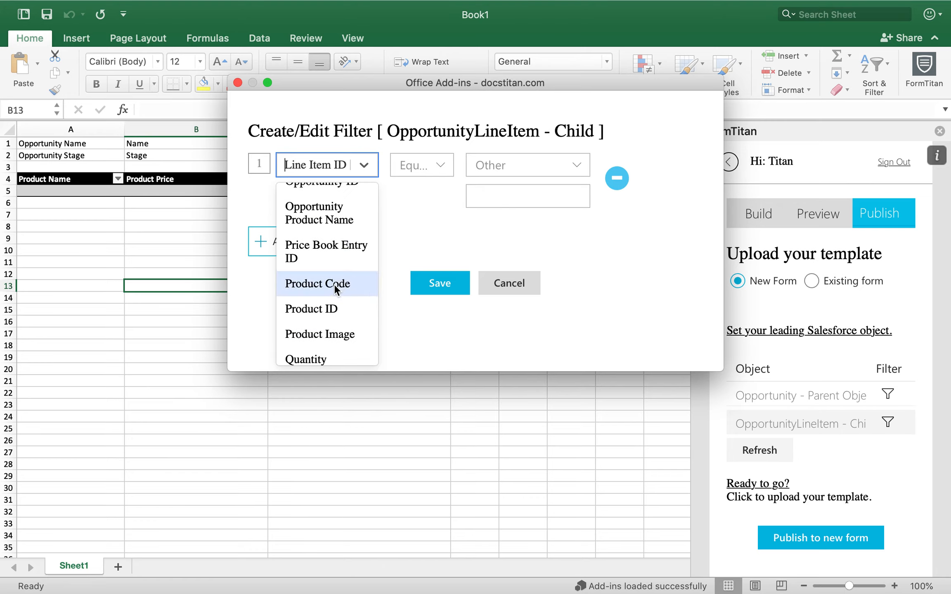
text(opport)
click(368, 220)
Set the publish condition to equal the Opportunity parent object's Opportunity ID and save the child conditions.
click(536, 165)
click(522, 189)
click(520, 190)
text(opport)
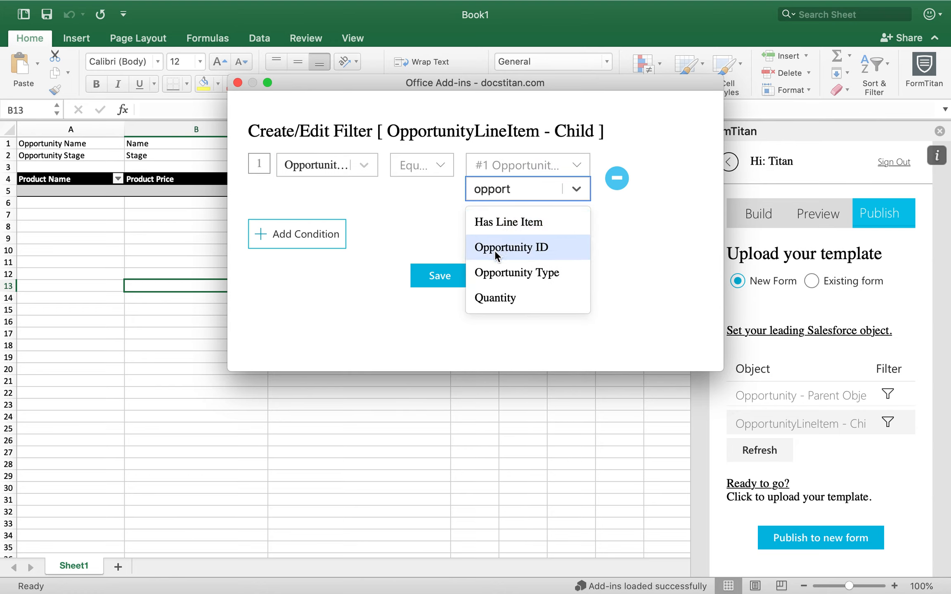
click(495, 251)
click(462, 281)
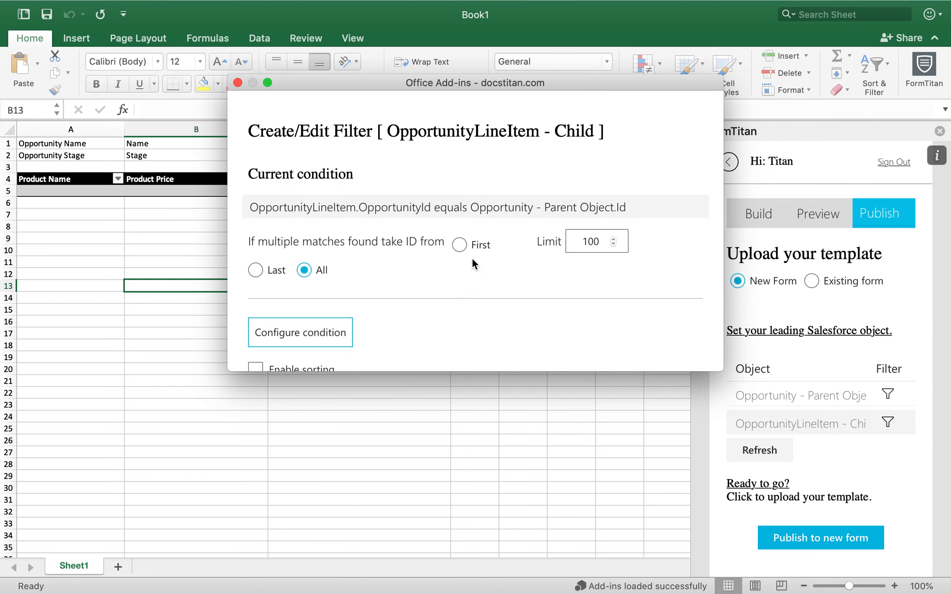
scroll(489, 330, down, 3)
click(483, 335)
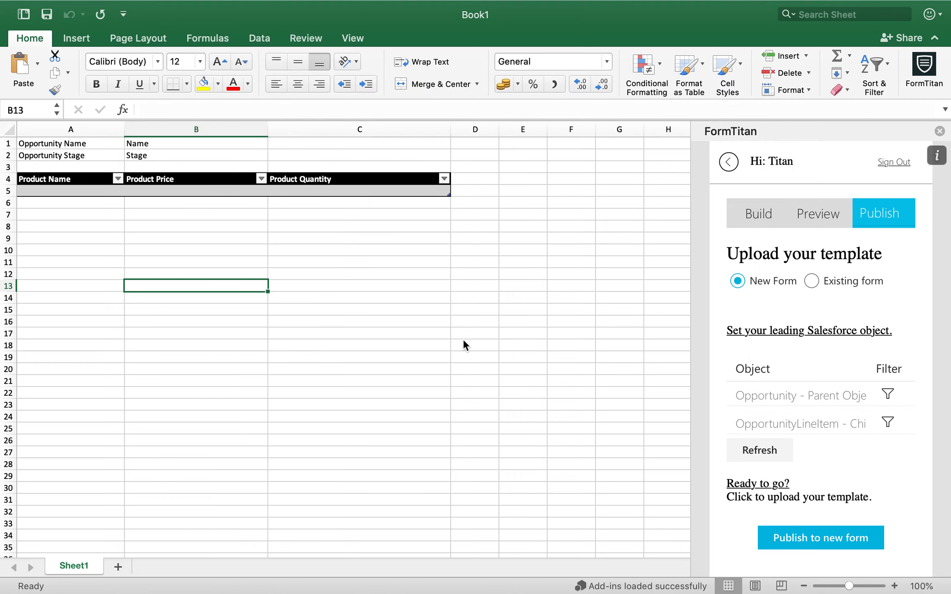
Filter the Opportunity parent object for publishing so that Opportunity ID equals RecordID, and save the conditions.
click(886, 393)
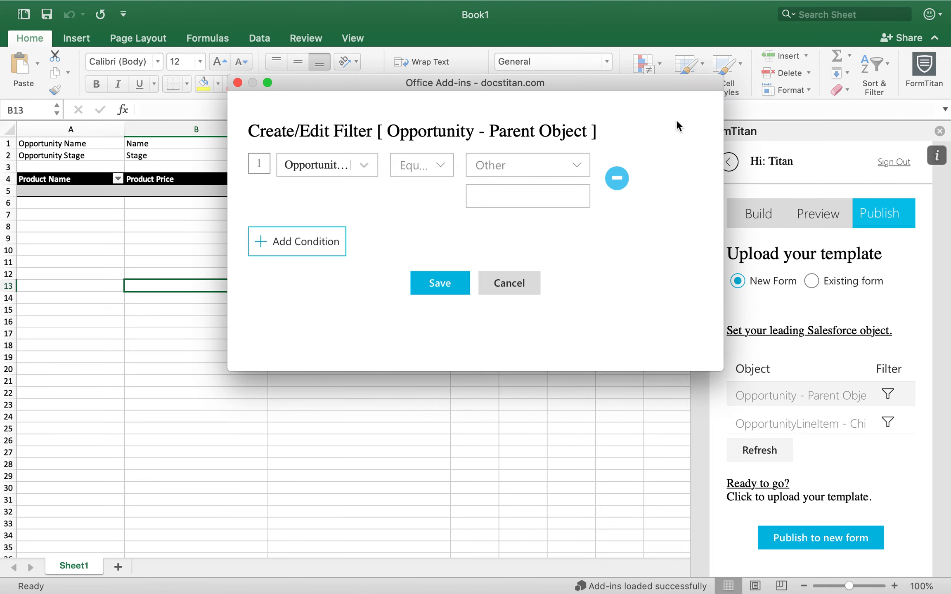
drag(724, 131, 840, 130)
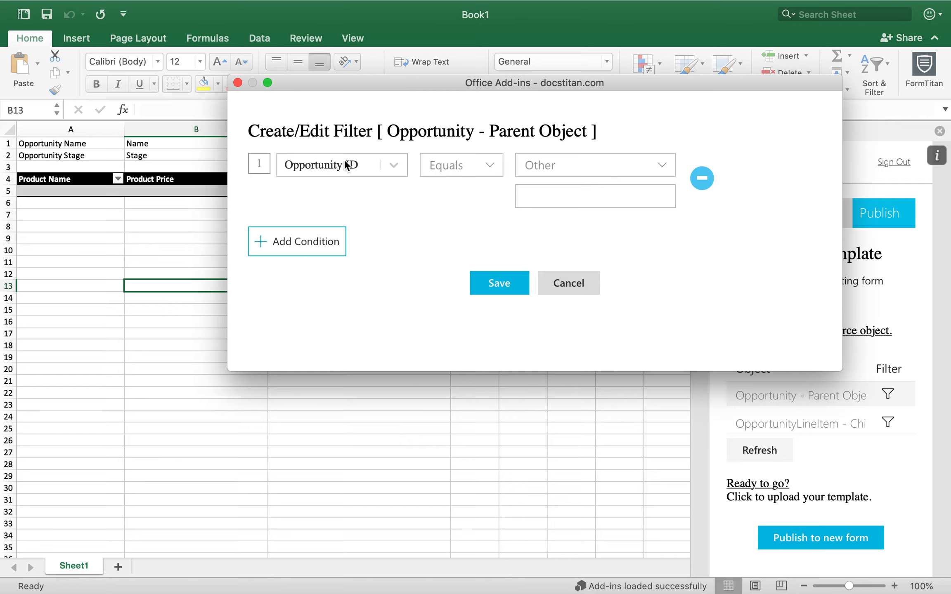
click(558, 165)
click(556, 263)
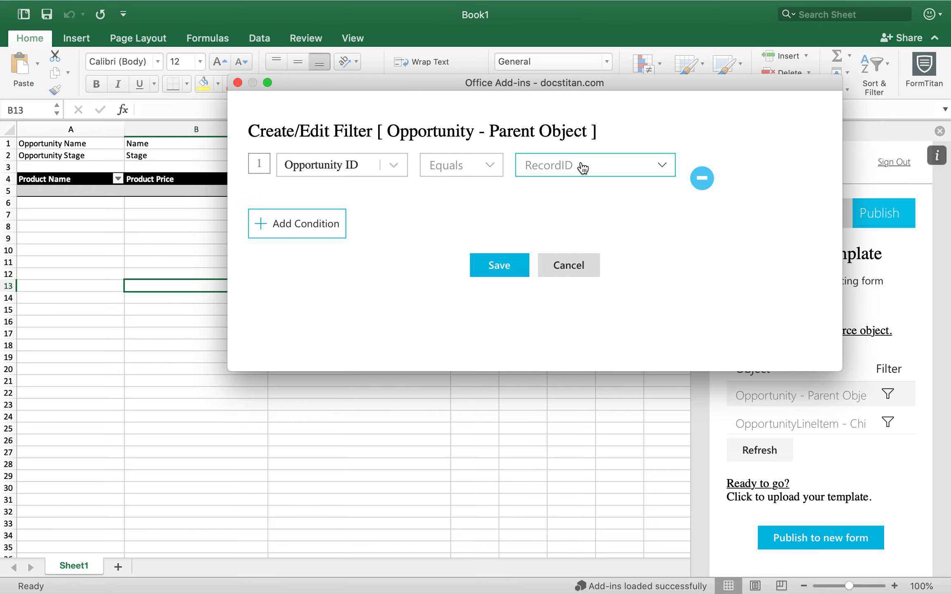
click(499, 266)
scroll(516, 310, down, 2)
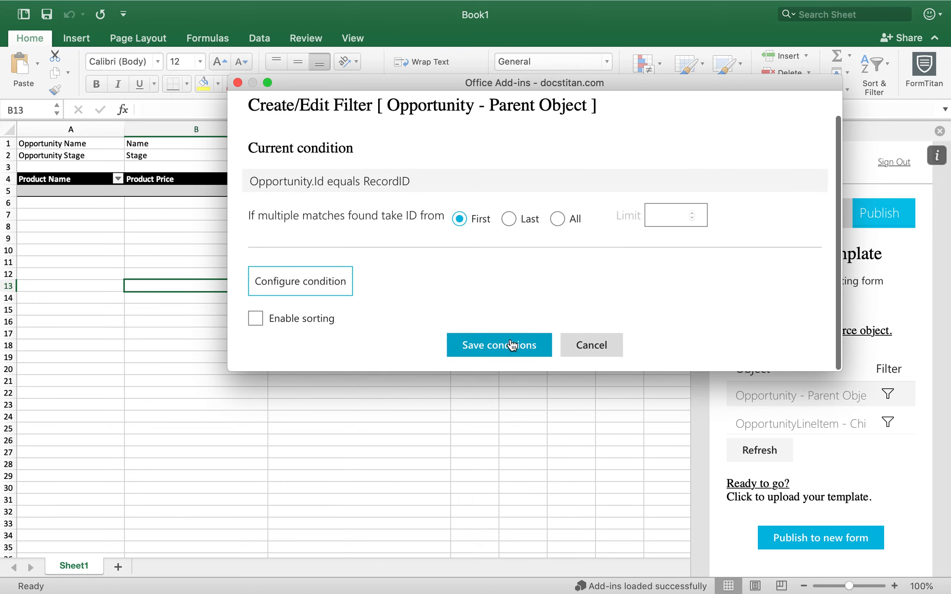
click(512, 345)
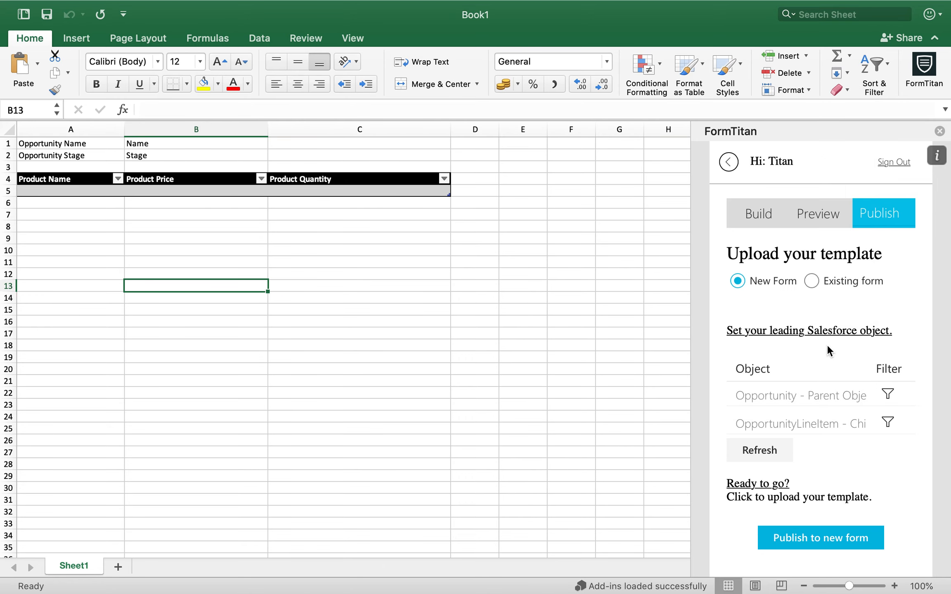
Publish the template to a new form named "Excel Demo Opportunity".
click(820, 543)
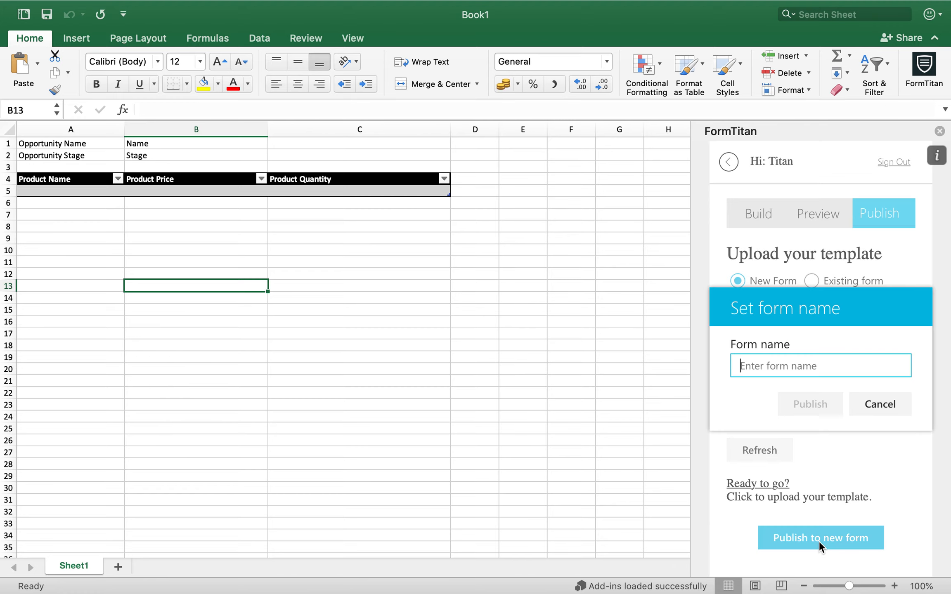
text(`Ex)
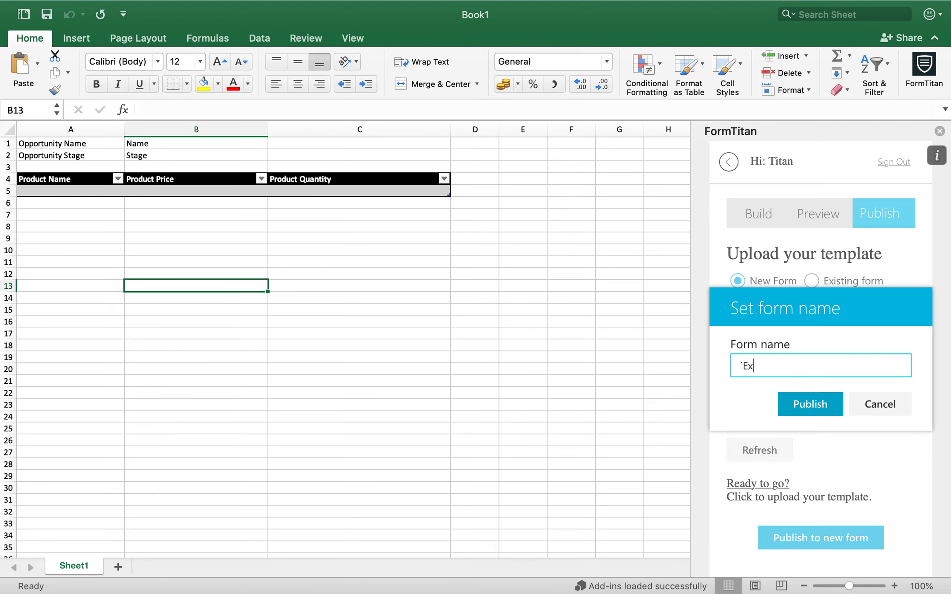
key(BackSpace)
text(Excel Demo Opportunity)
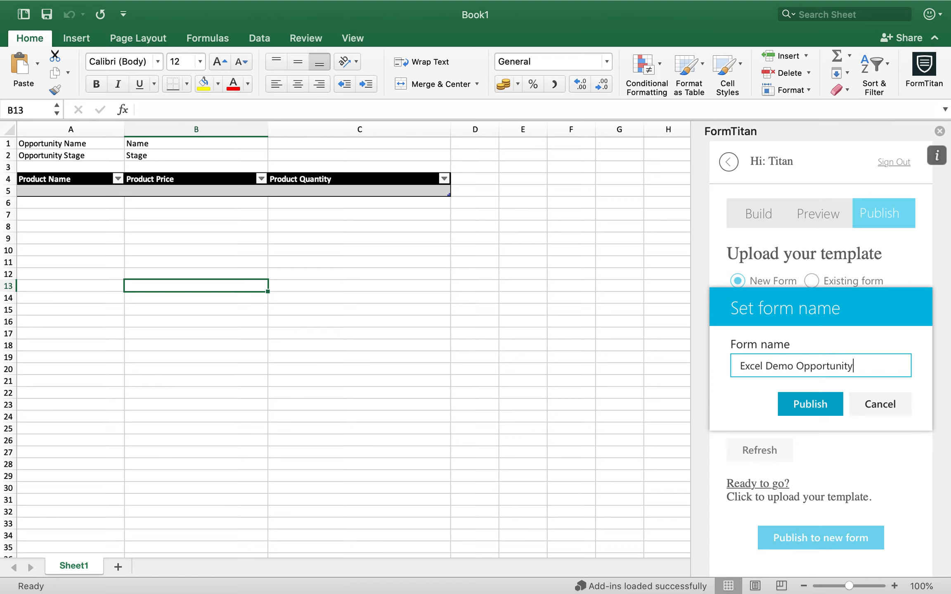
click(827, 400)
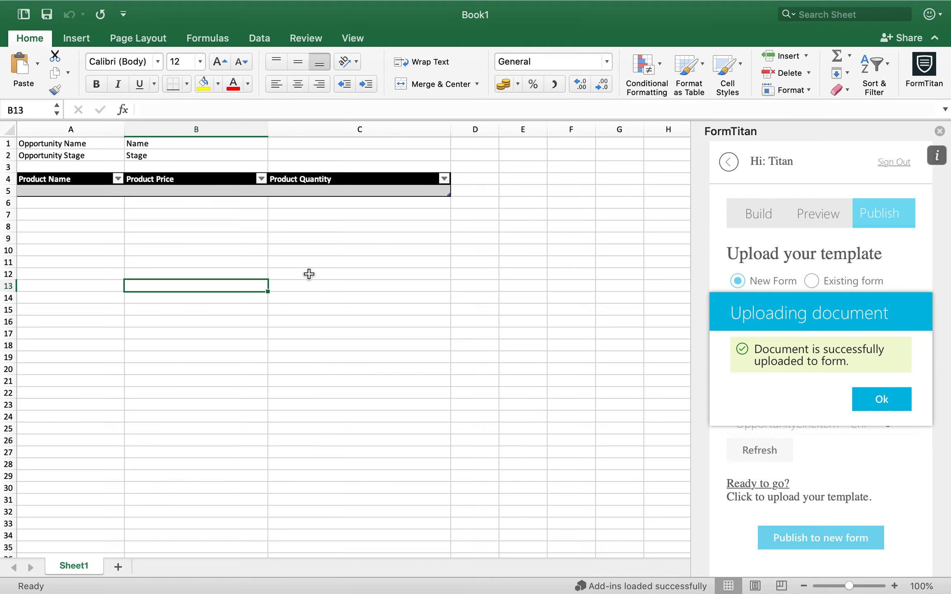
Switch to the Docstitan dashboard in the browser and open the Excel Demo Opportunity form for editing.
key(ctrl+Right)
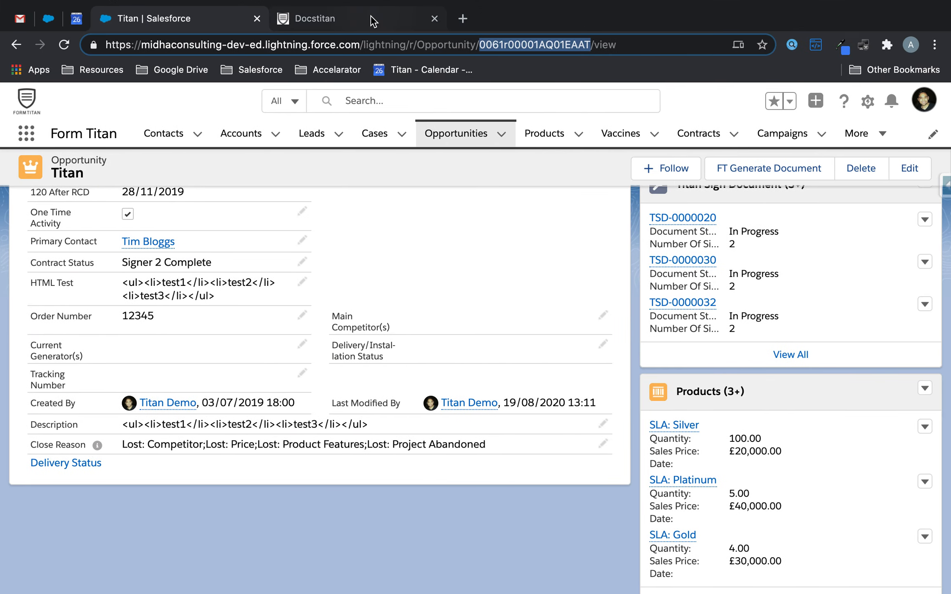
click(372, 21)
click(874, 95)
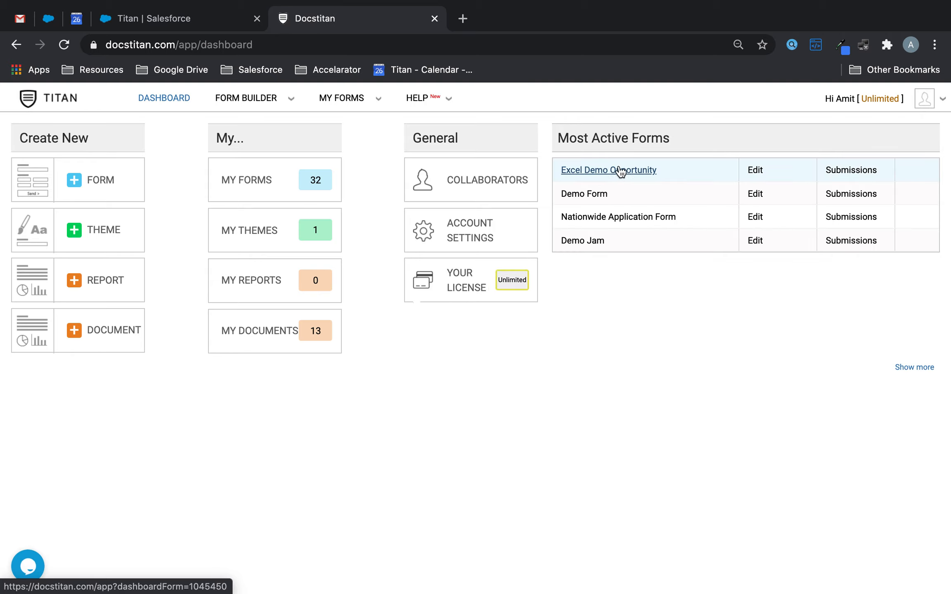
click(760, 171)
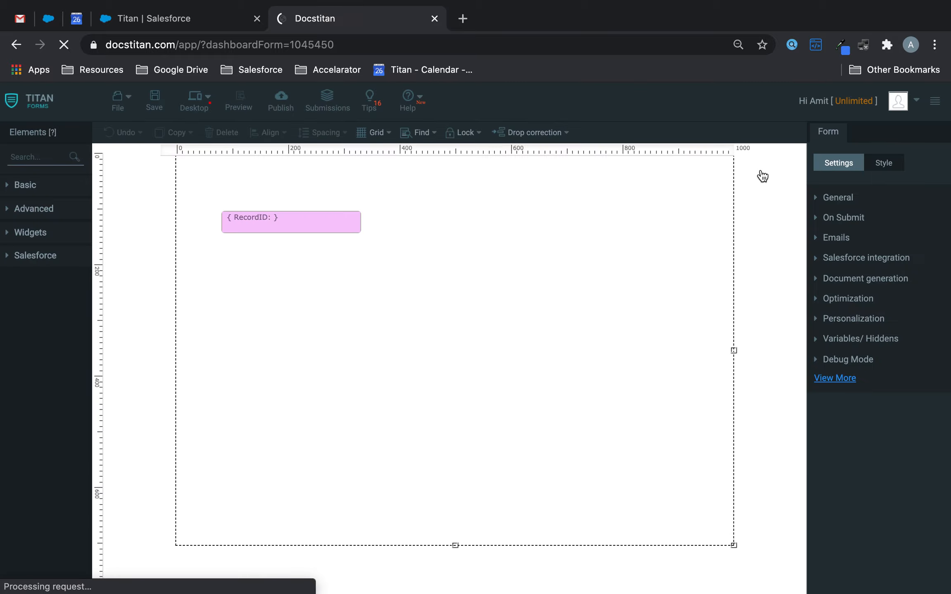
Configure the form's Excel mapping with RecordID as the Record ID, leaving Microsoft as the viewer.
click(867, 277)
click(850, 287)
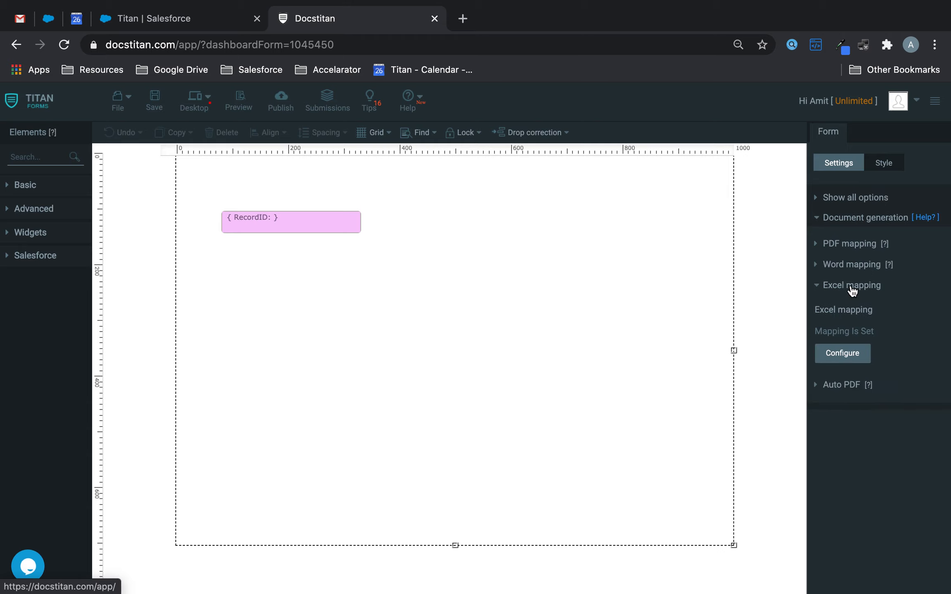
click(844, 354)
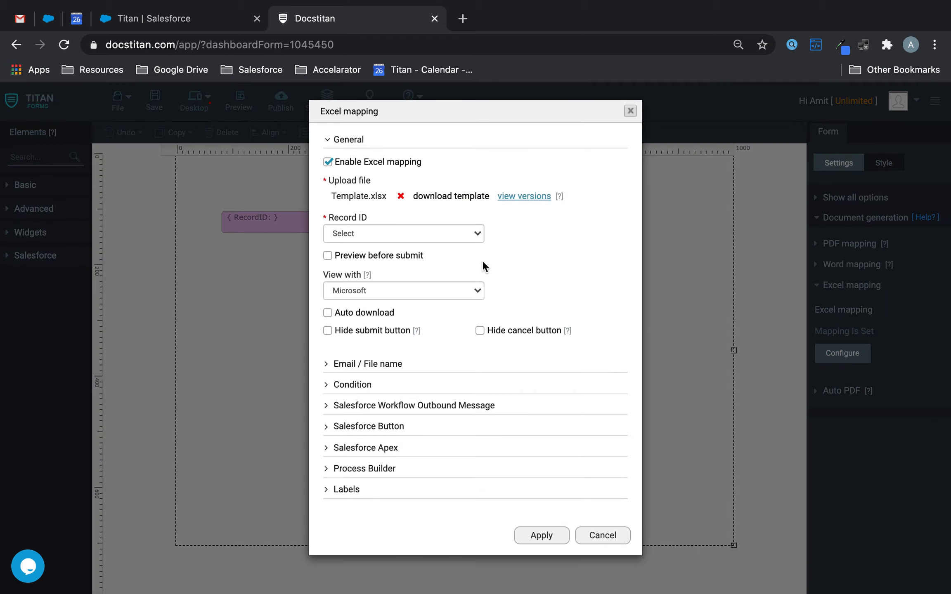
click(419, 232)
click(390, 244)
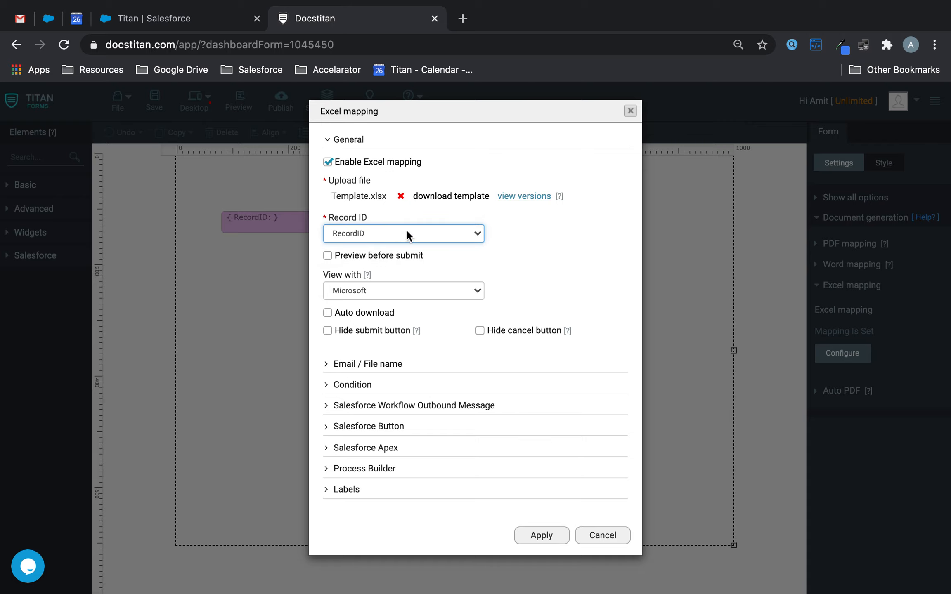
click(389, 291)
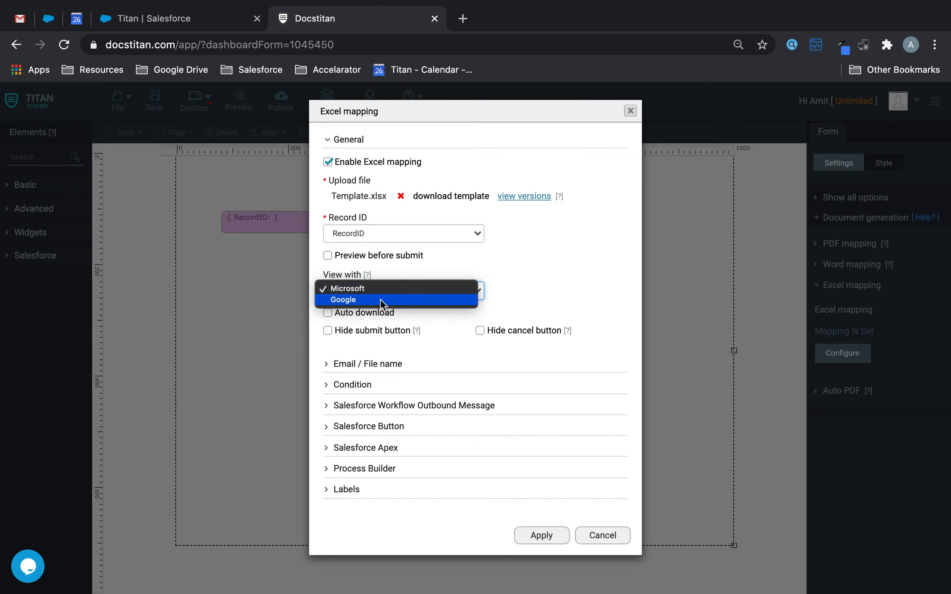
click(600, 231)
Open the Excel mapping's Salesforce Button configuration and examine the Detail Page Button code for the Opportunity object.
click(352, 428)
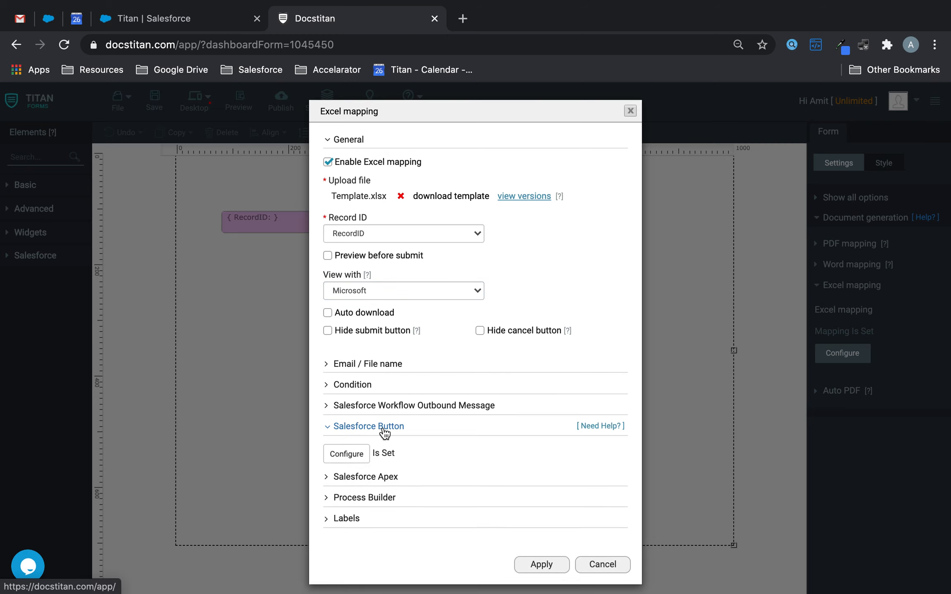
click(352, 455)
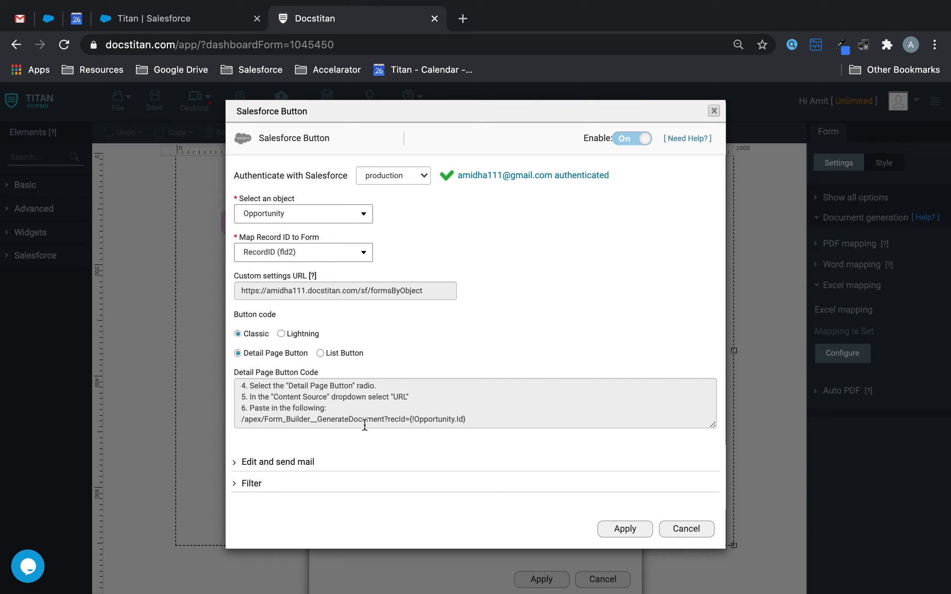
drag(471, 415, 247, 428)
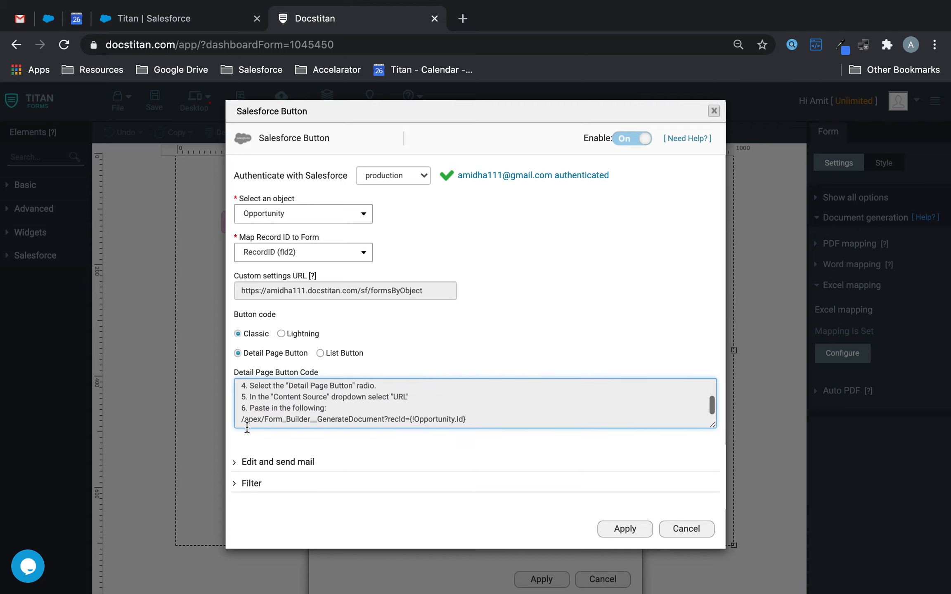
Switch the Salesforce Button code to Lightning, check its instructions, apply the button and Excel mapping settings, and save the form.
click(281, 334)
drag(418, 440, 260, 359)
click(416, 407)
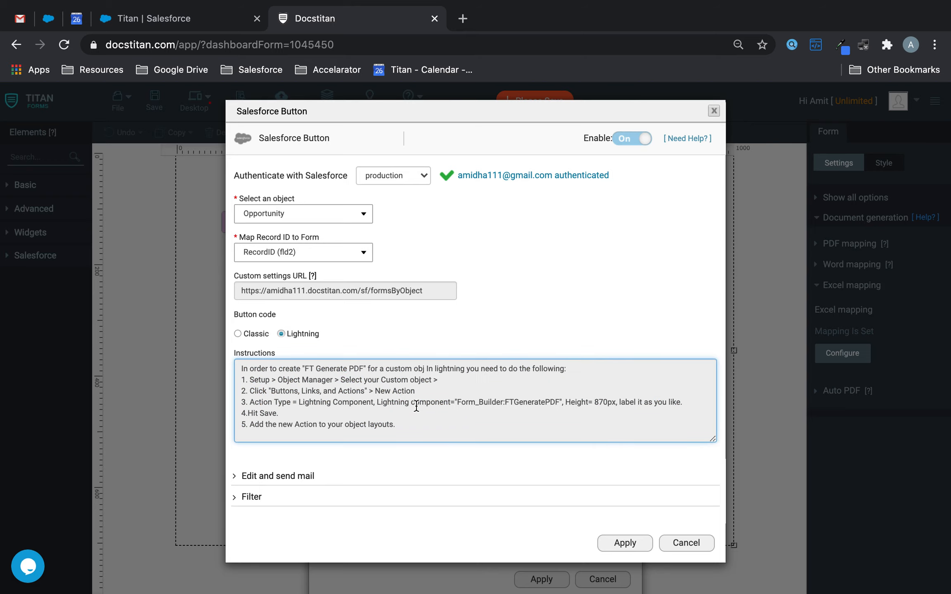
click(626, 544)
click(547, 580)
click(155, 106)
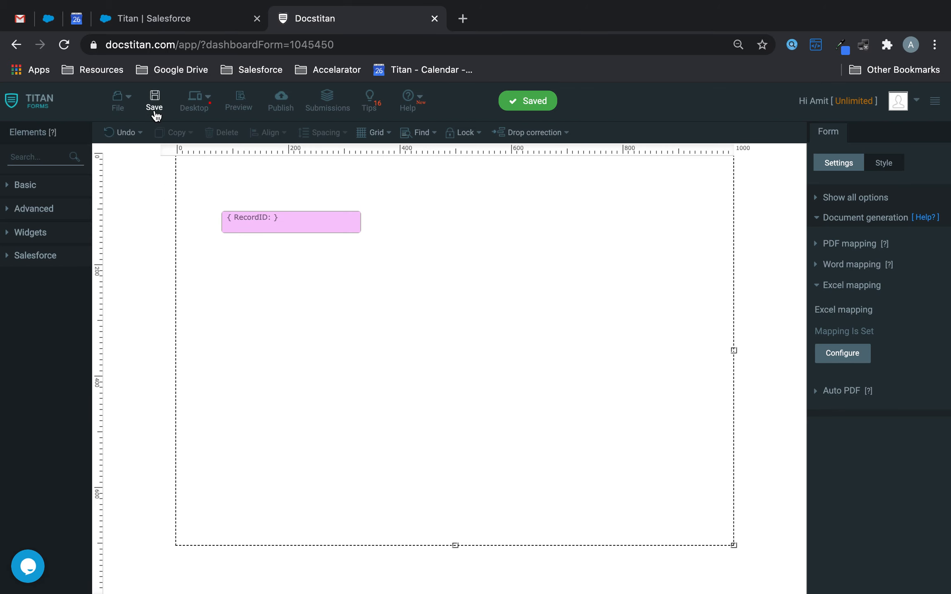
Open the account's Document Generation settings and save the custom settings to Salesforce.
click(898, 103)
click(834, 126)
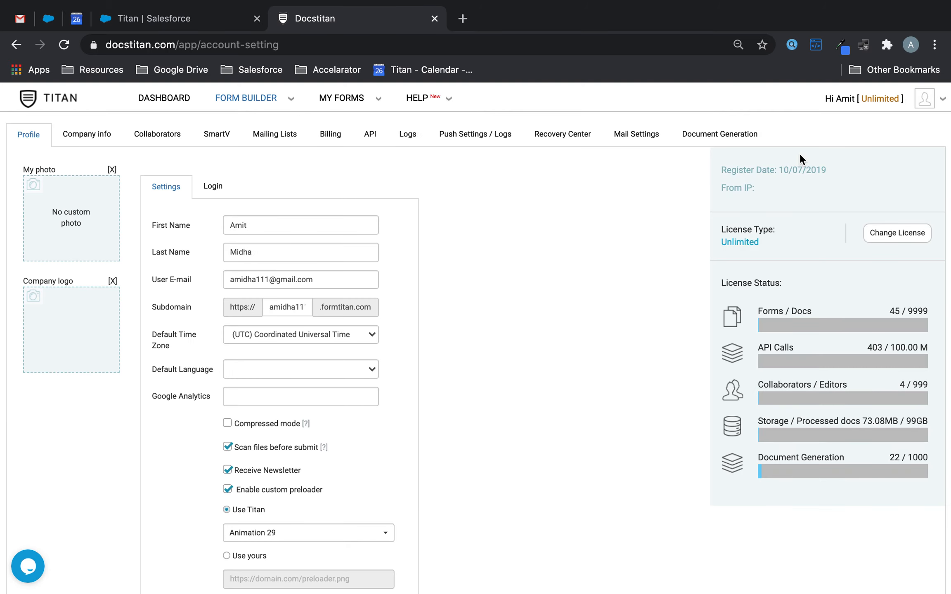
click(742, 136)
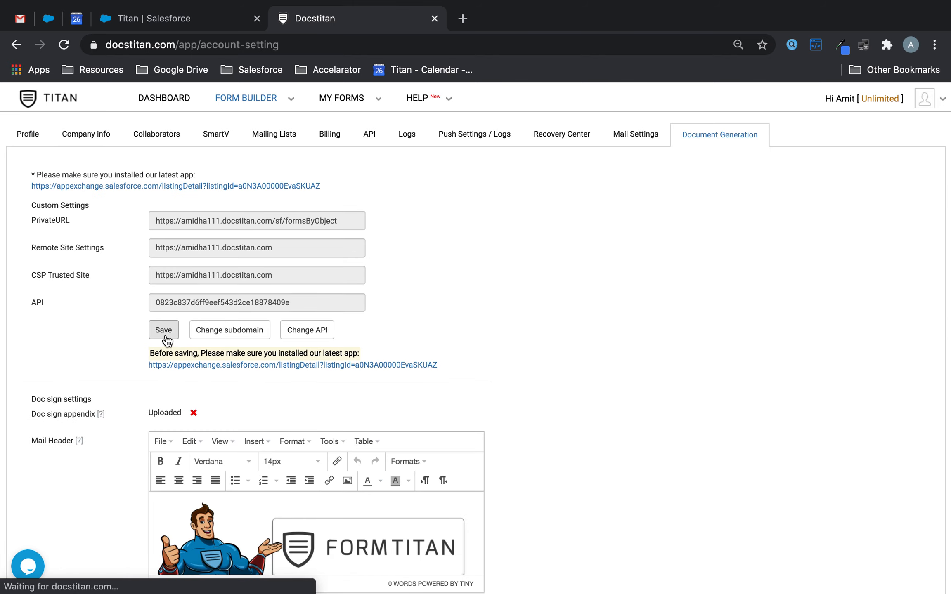
click(166, 335)
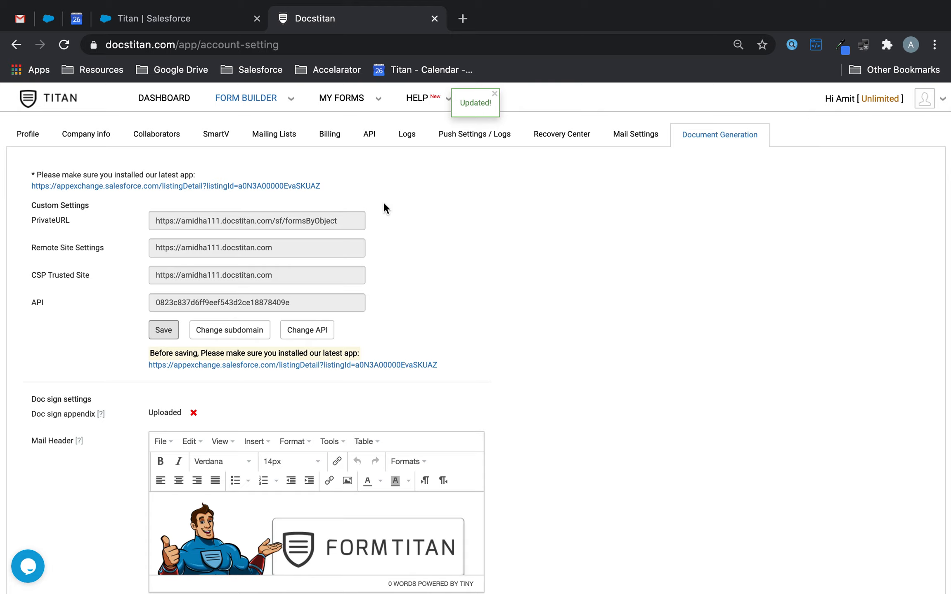
Open the second-to-last collaborator for editing and proceed to the permission definition.
click(156, 133)
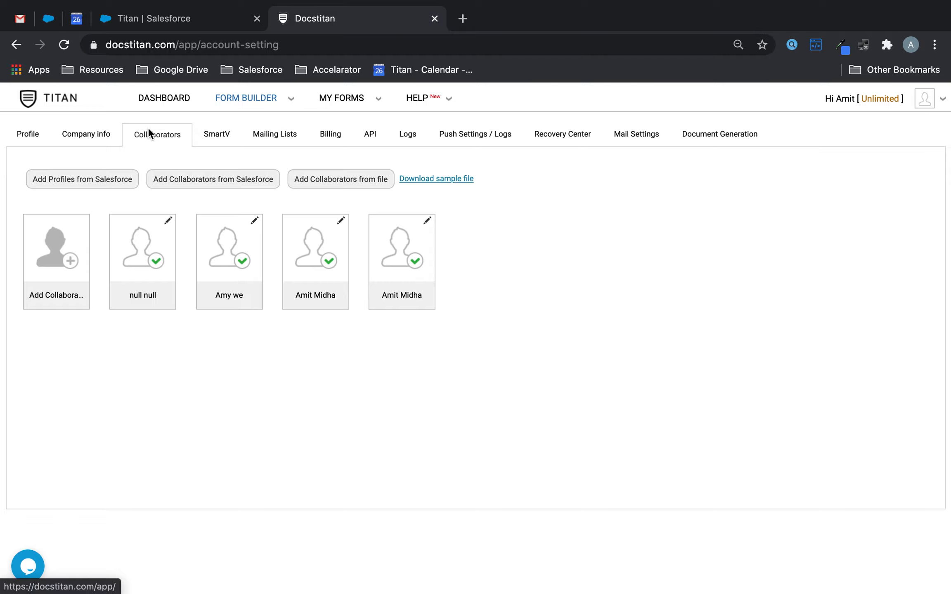
click(315, 262)
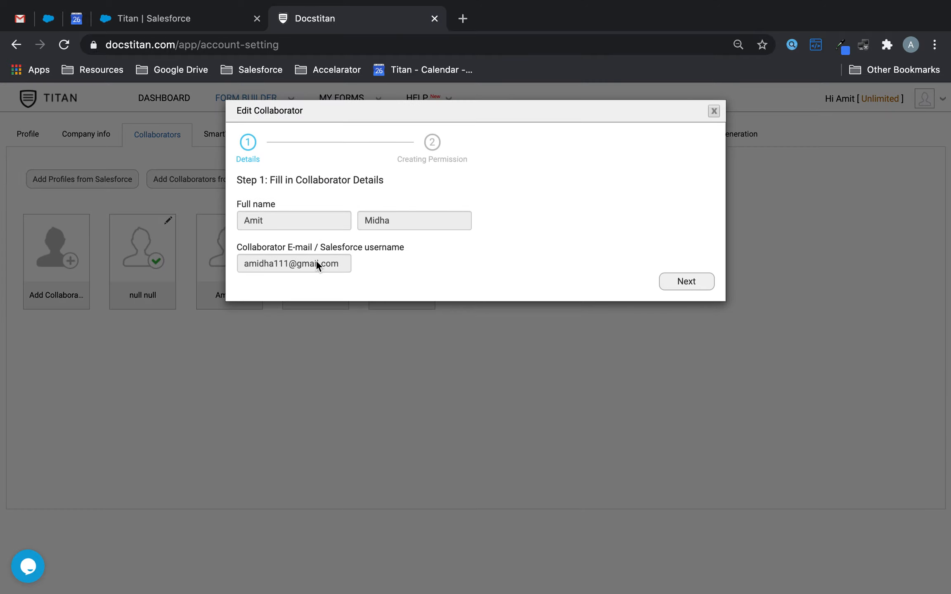
click(697, 282)
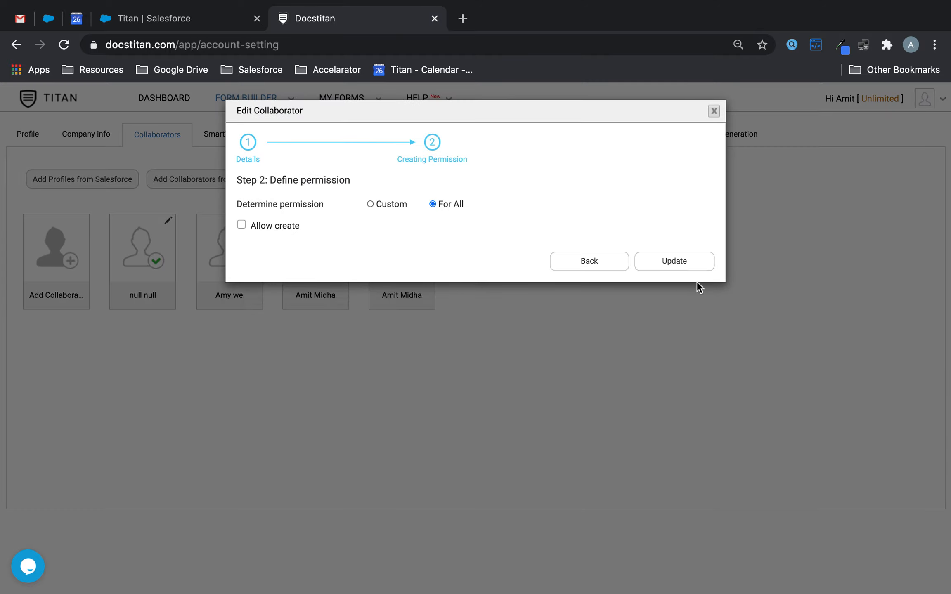
Try custom permissions for the collaborator, granting Submit on submissions of the Excel Demo Opportunity form.
click(370, 203)
click(425, 251)
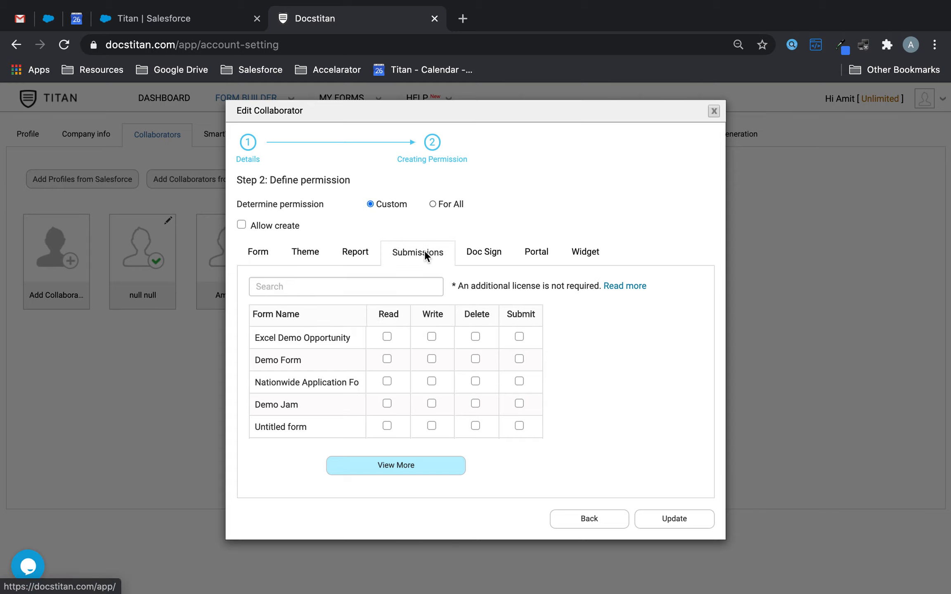
click(520, 336)
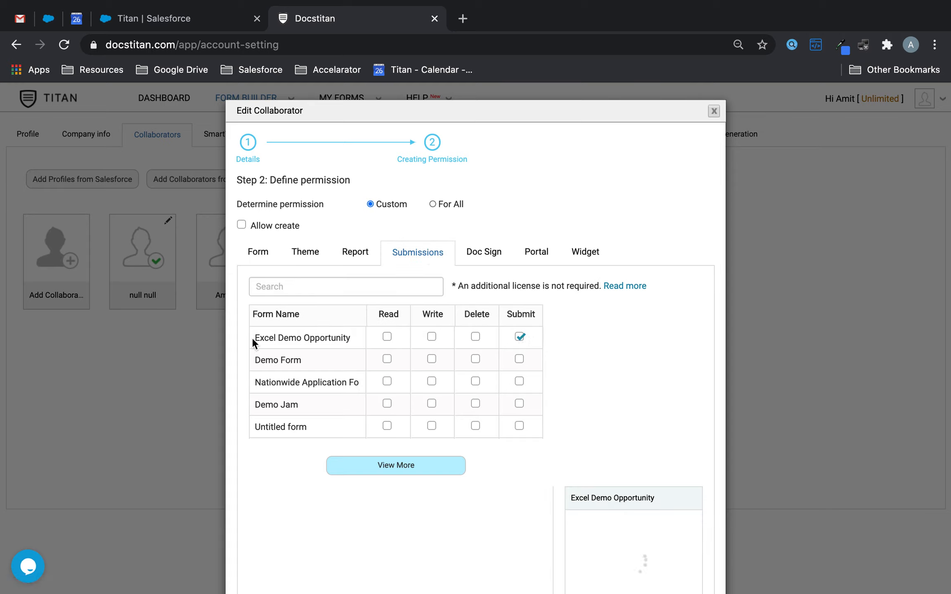
drag(253, 340, 320, 340)
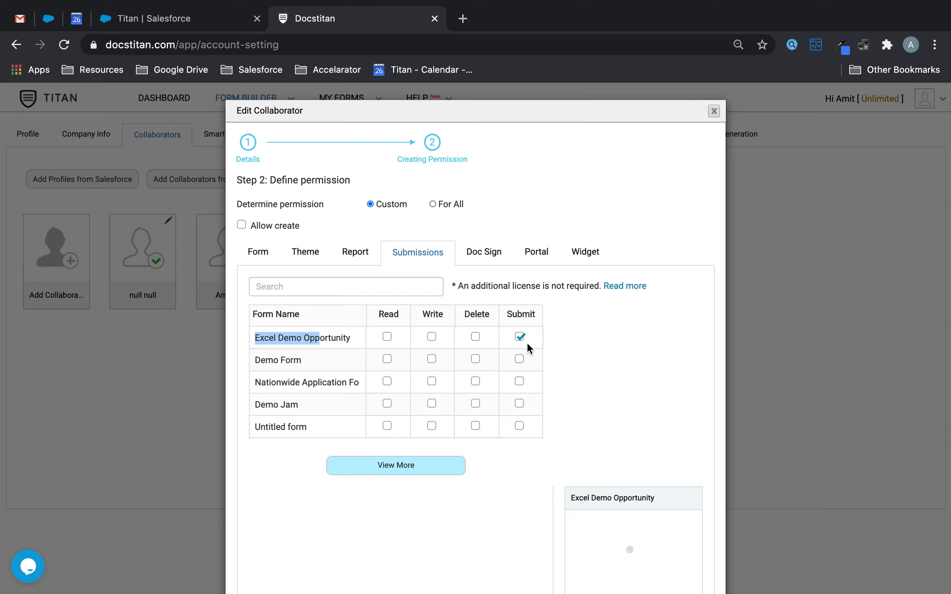
Set the collaborator's permission to For All and update the collaborator.
click(432, 204)
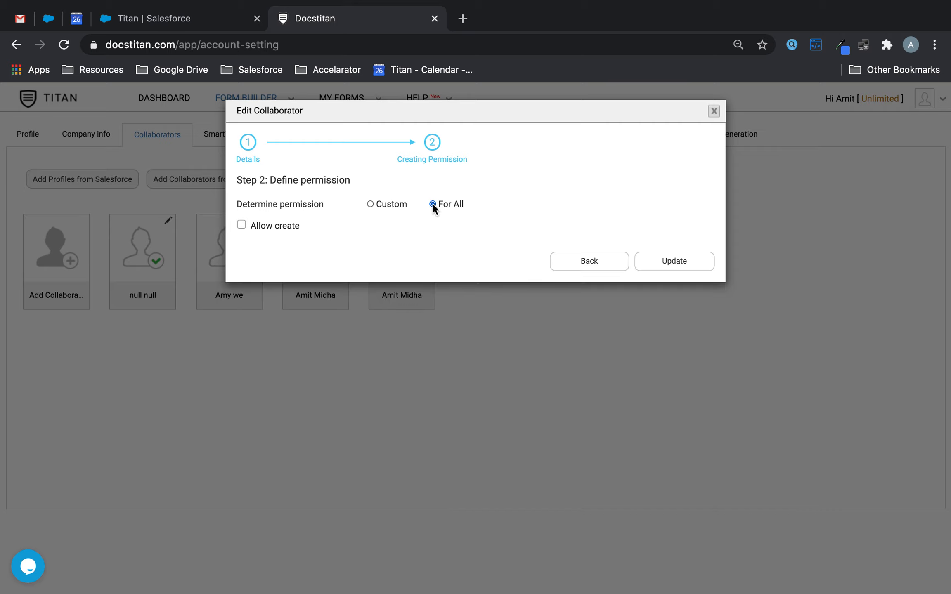
click(664, 262)
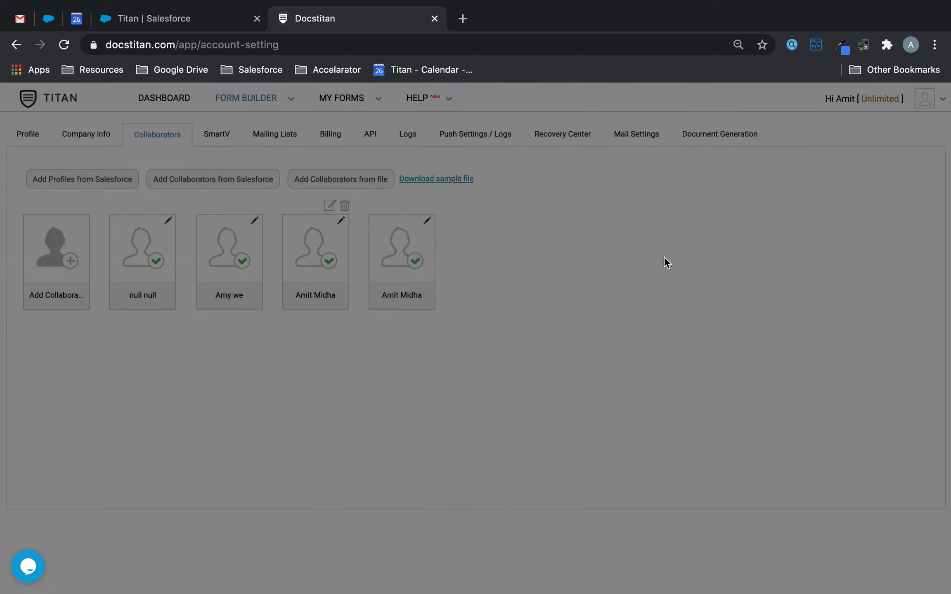
Switch to the Titan opportunity in Salesforce, generate the Excel Demo Opportunity document with FT Generate Document, and examine its product table.
click(191, 14)
click(743, 168)
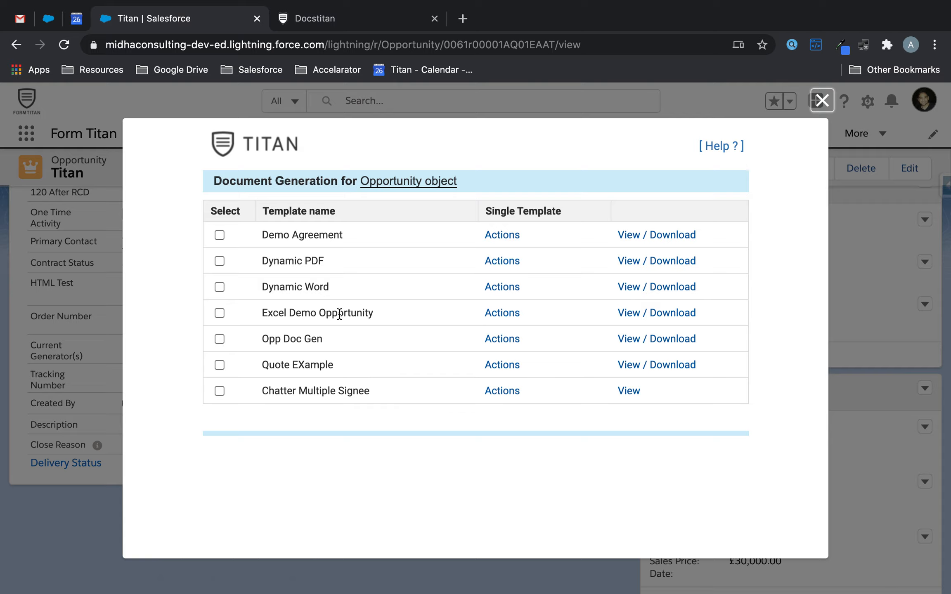
click(629, 313)
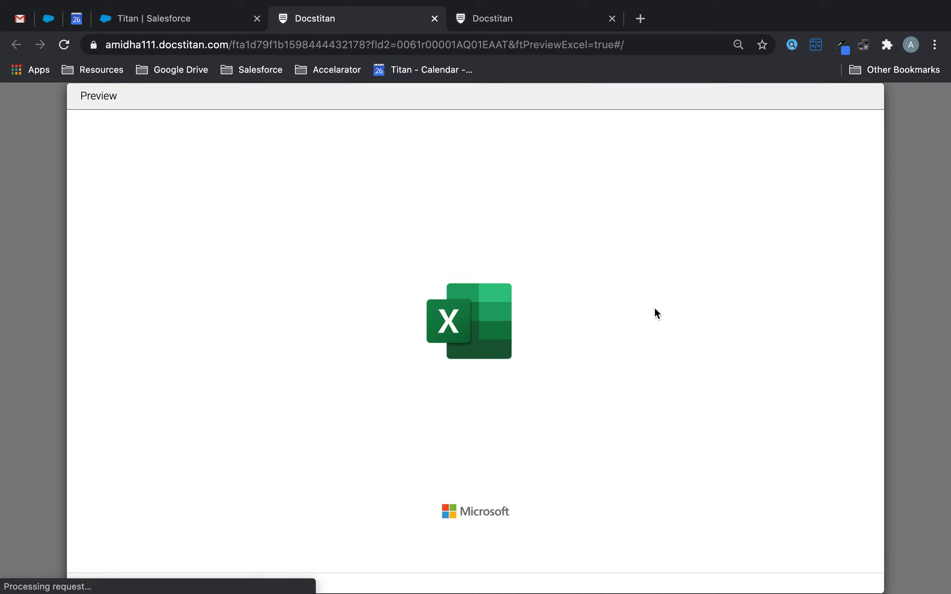
click(385, 225)
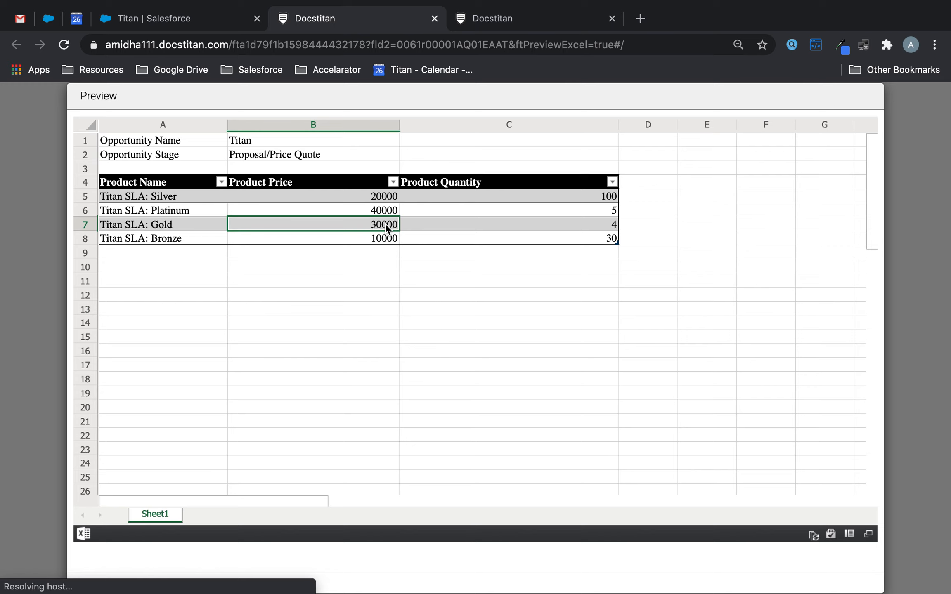
click(545, 211)
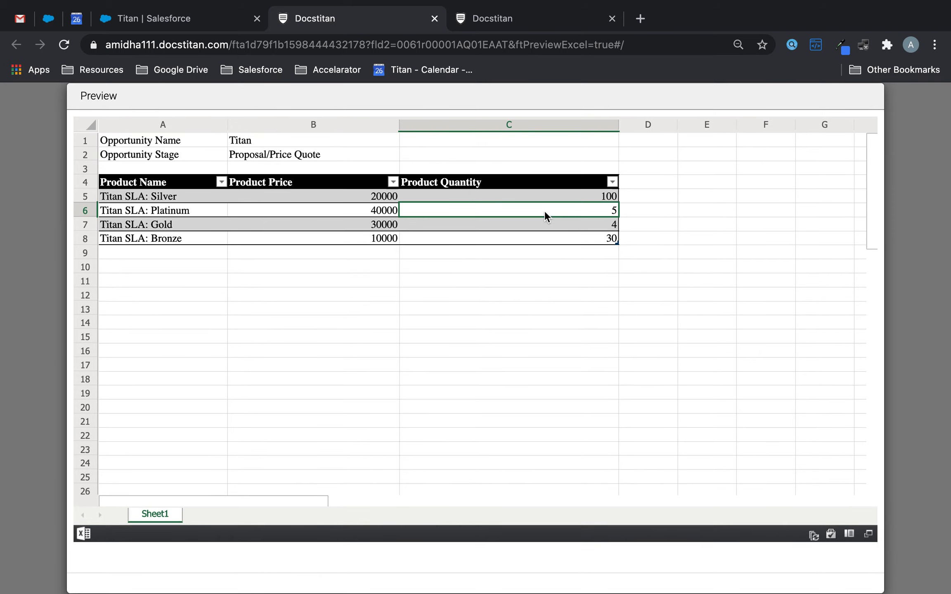
click(531, 266)
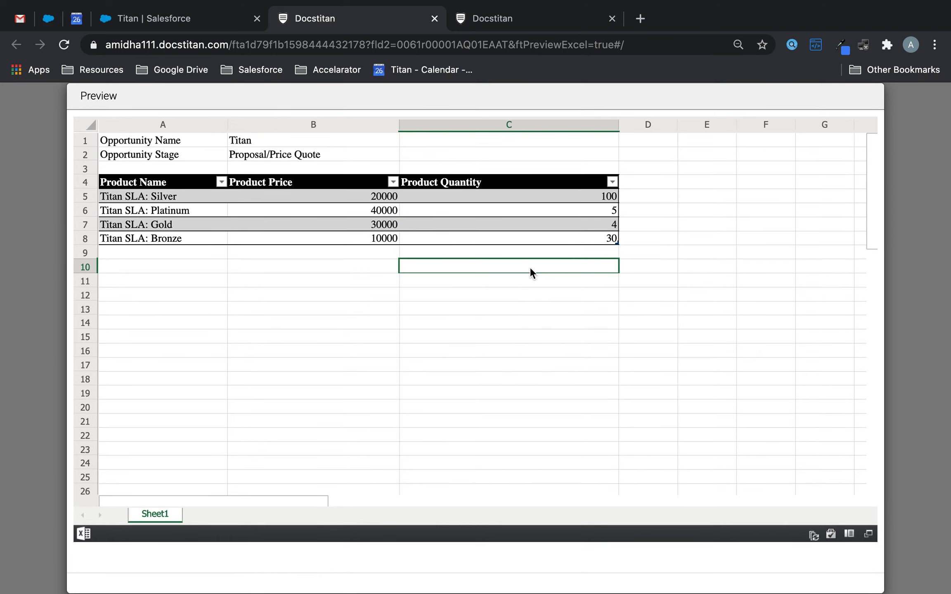
View the generated workbook's URL and embed code, and open the workbook full size in Excel for the web.
click(846, 533)
click(242, 201)
click(256, 166)
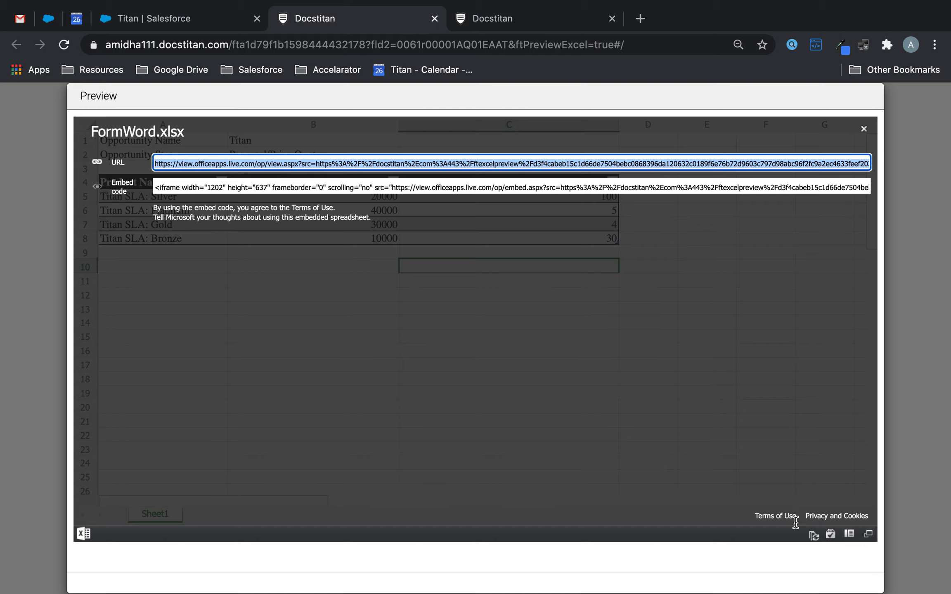
click(868, 535)
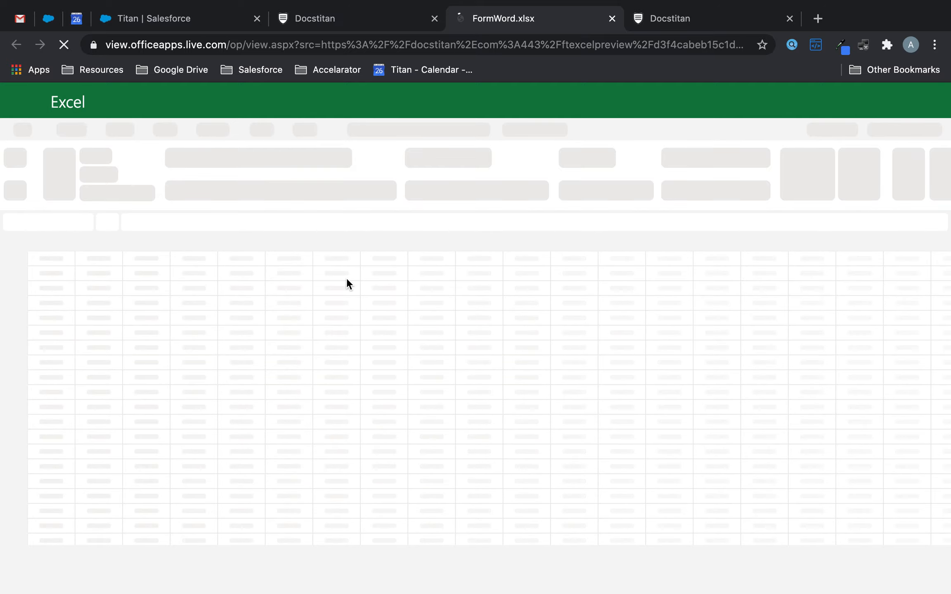
click(290, 334)
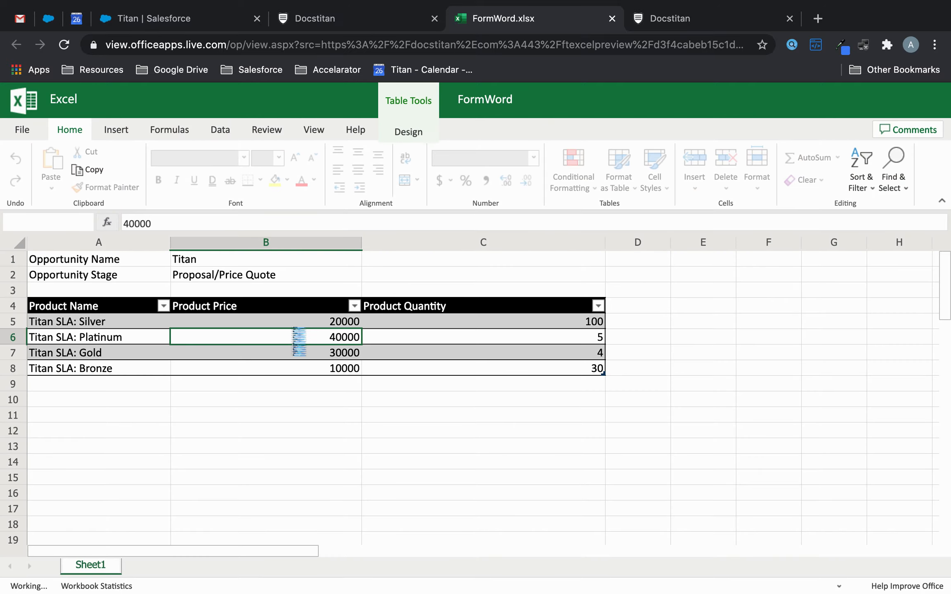
Return to the Salesforce document generation list and examine all actions for Excel Demo Opportunity, including its view, download and template editing options.
click(214, 21)
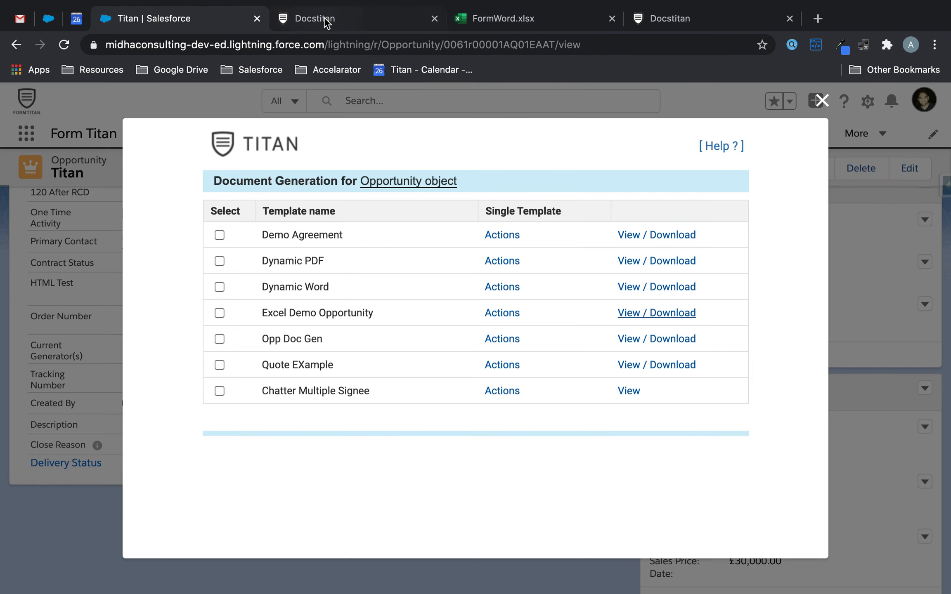
click(326, 19)
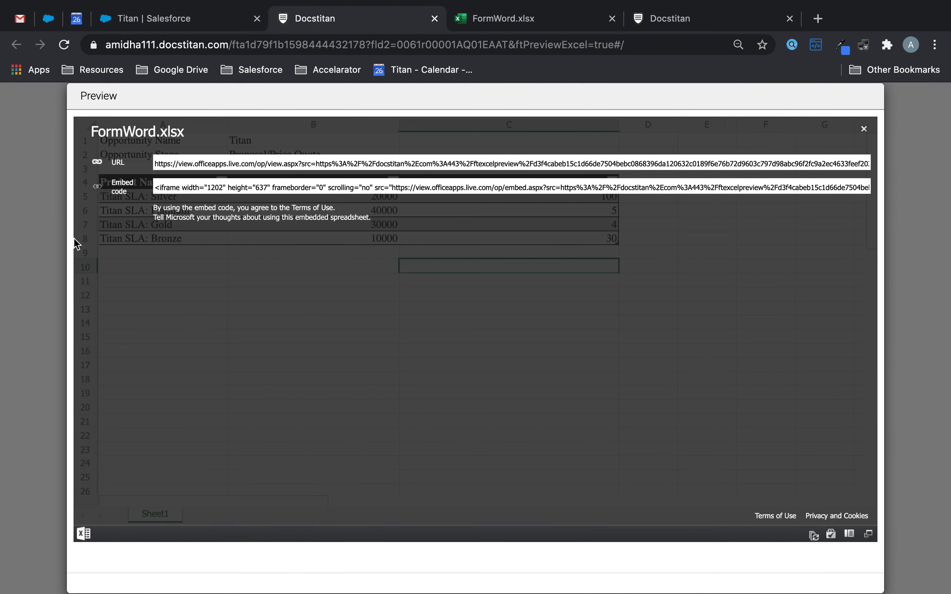
click(175, 21)
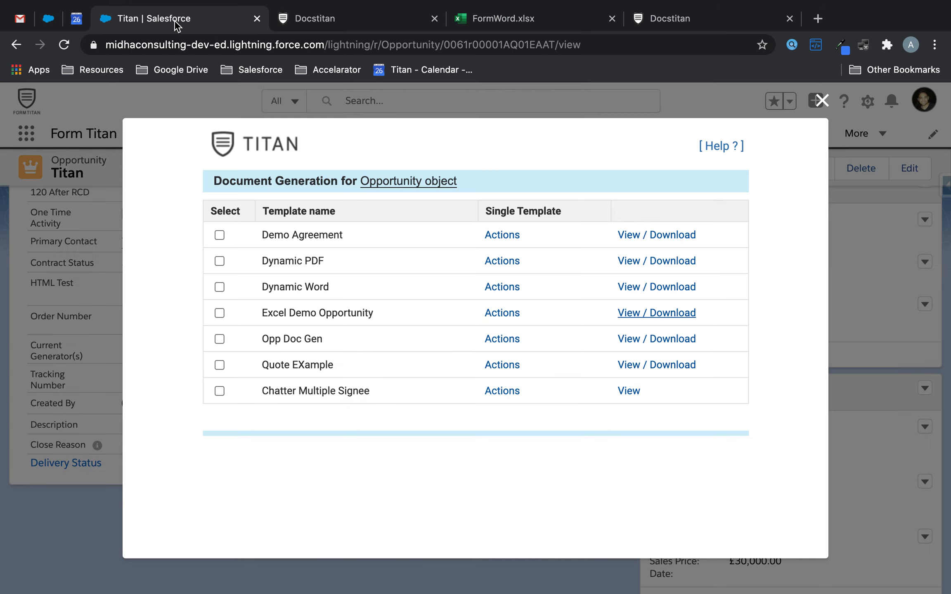
click(504, 314)
click(516, 401)
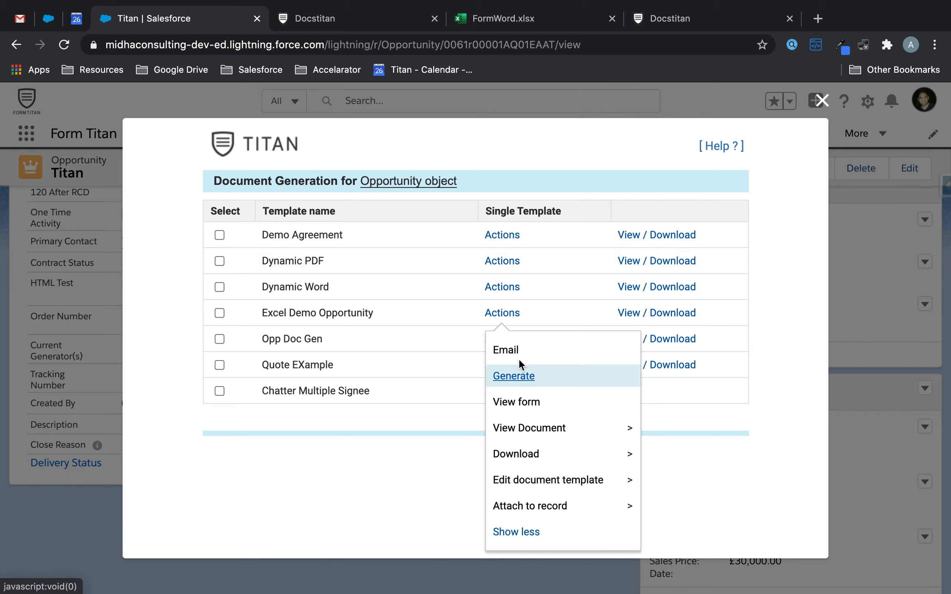
mouse_move(552, 450)
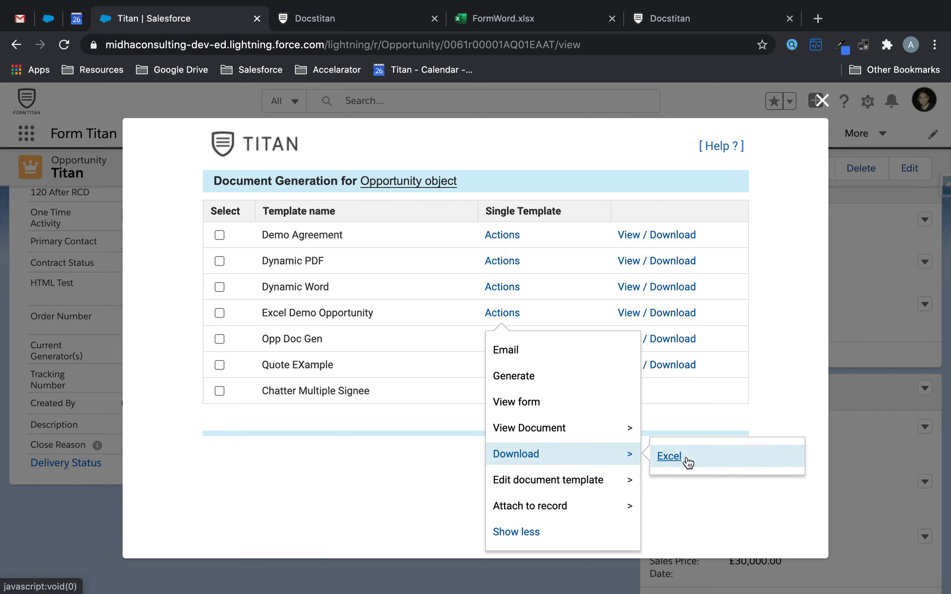
mouse_move(608, 434)
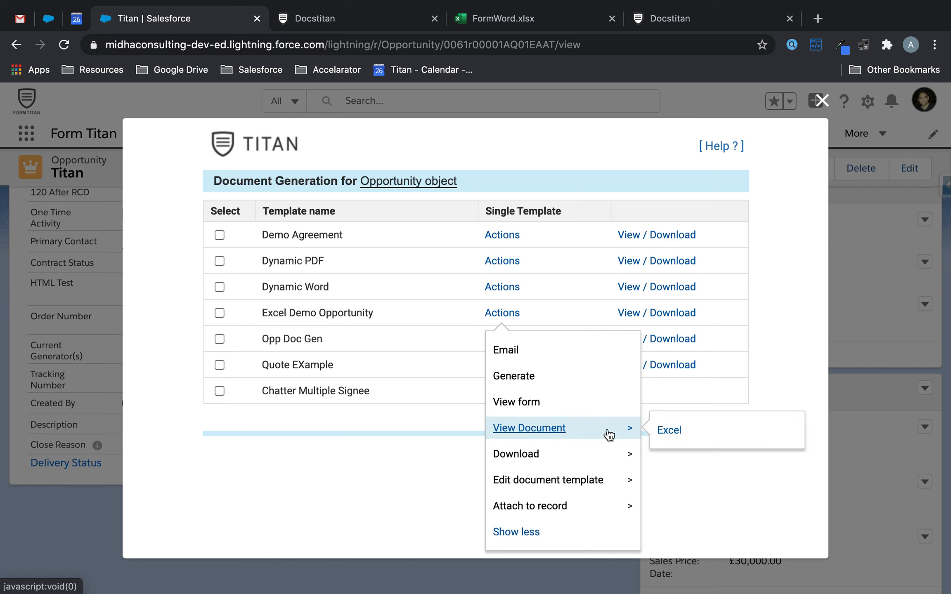
mouse_move(611, 491)
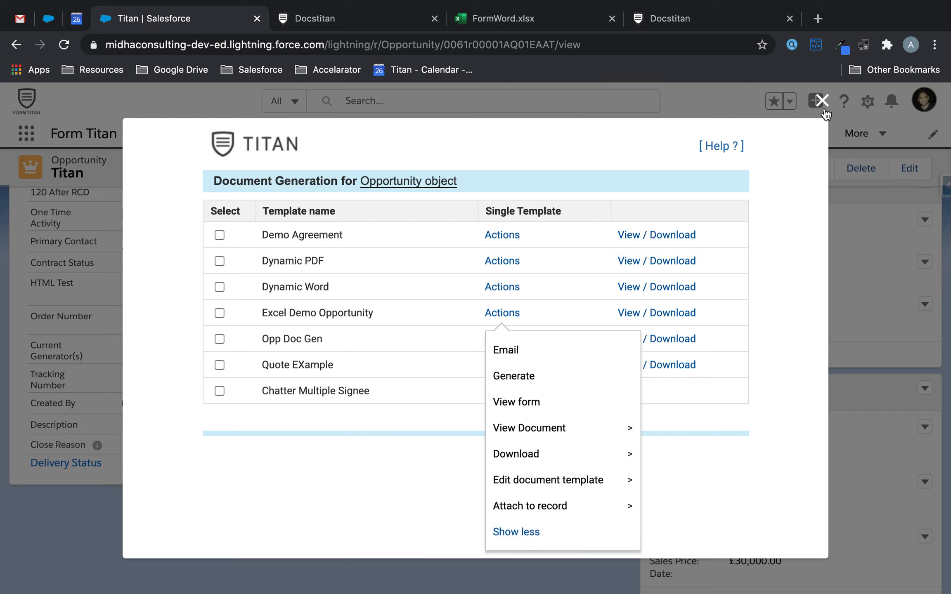
Open the email composer for Excel Demo Opportunity, check the attached workbook, and close document generation without sending.
click(543, 354)
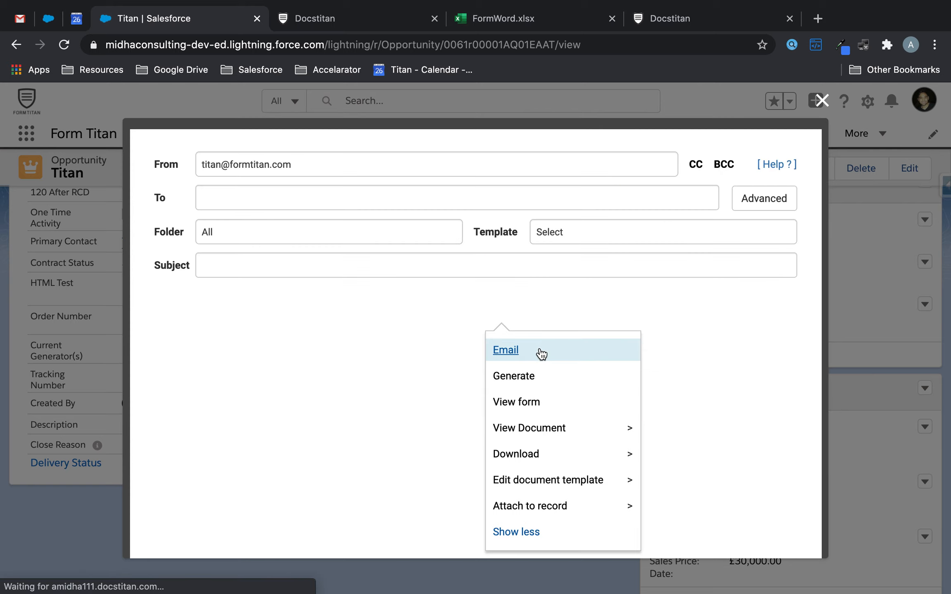
scroll(463, 359, down, 5)
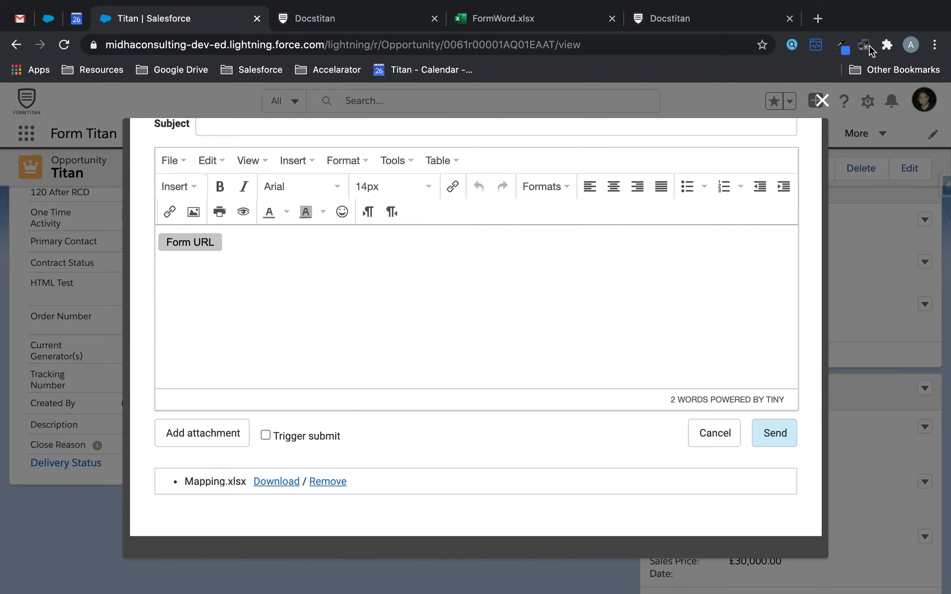
click(822, 106)
scroll(558, 273, up, 10)
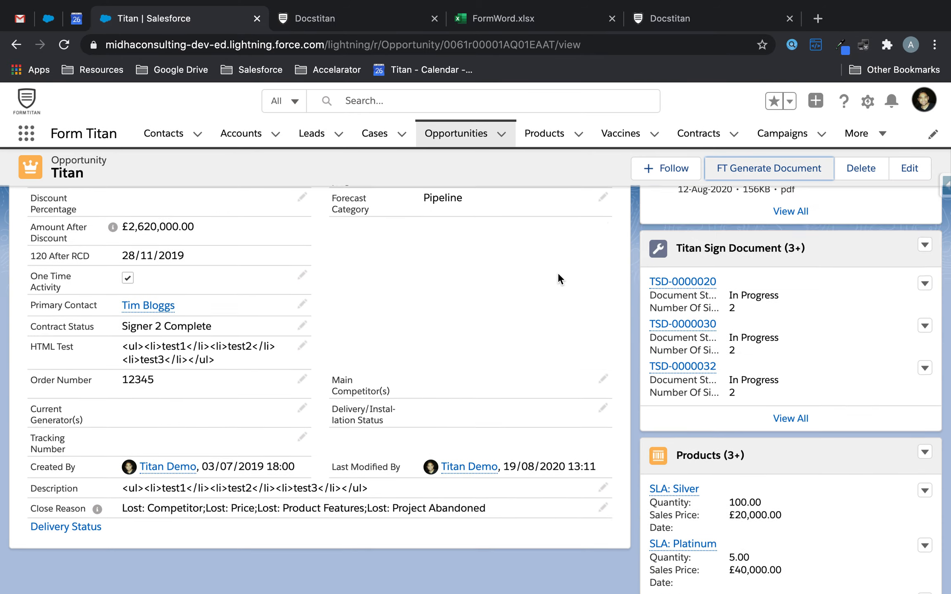
mouse_move(545, 5)
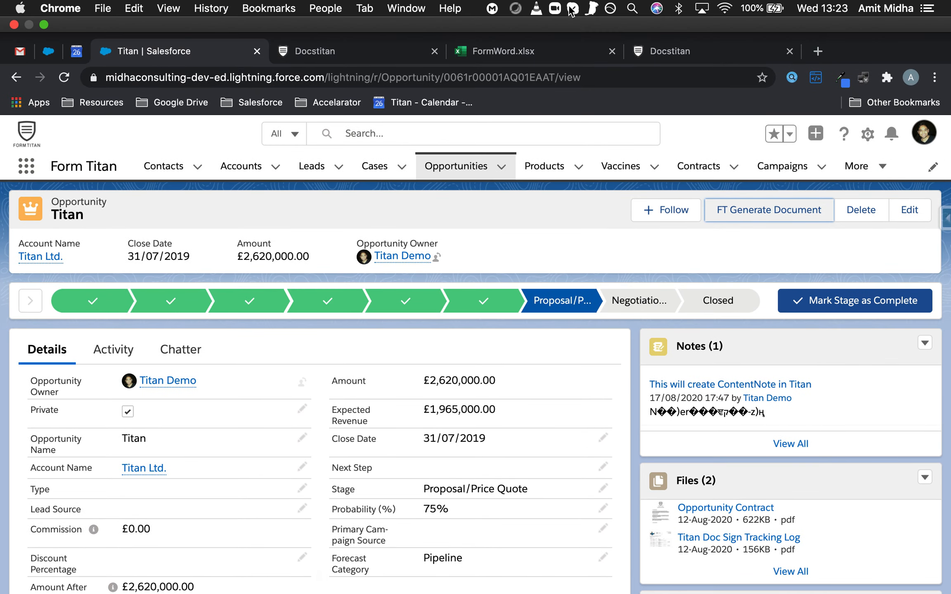